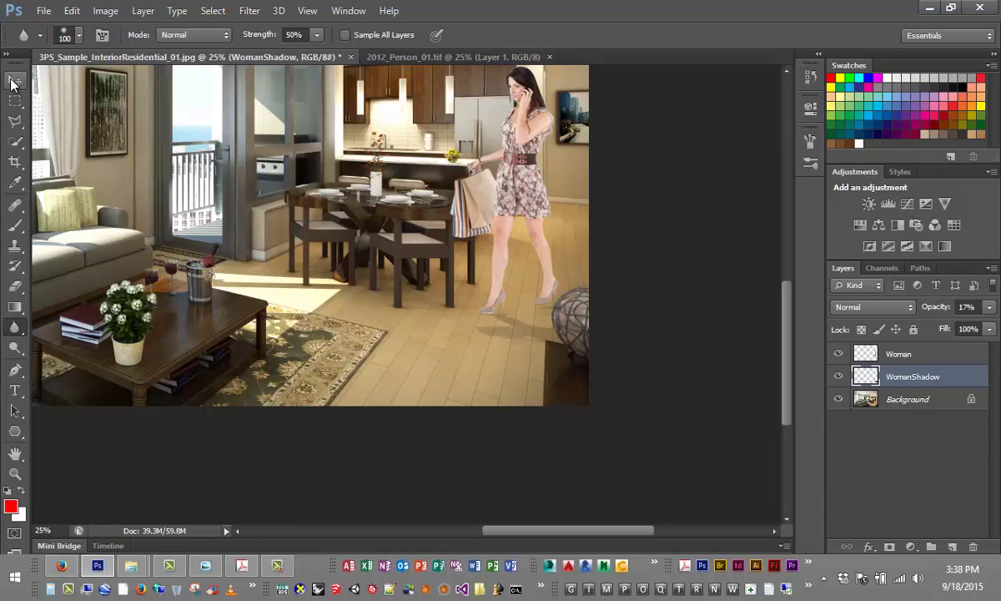
Step: Switch to the Move tool after finishing the 17% WomanShadow layer
click(14, 81)
Step: Duplicate the Woman layer, rename the copy WoimanMotion, and place it below Woman
click(649, 259)
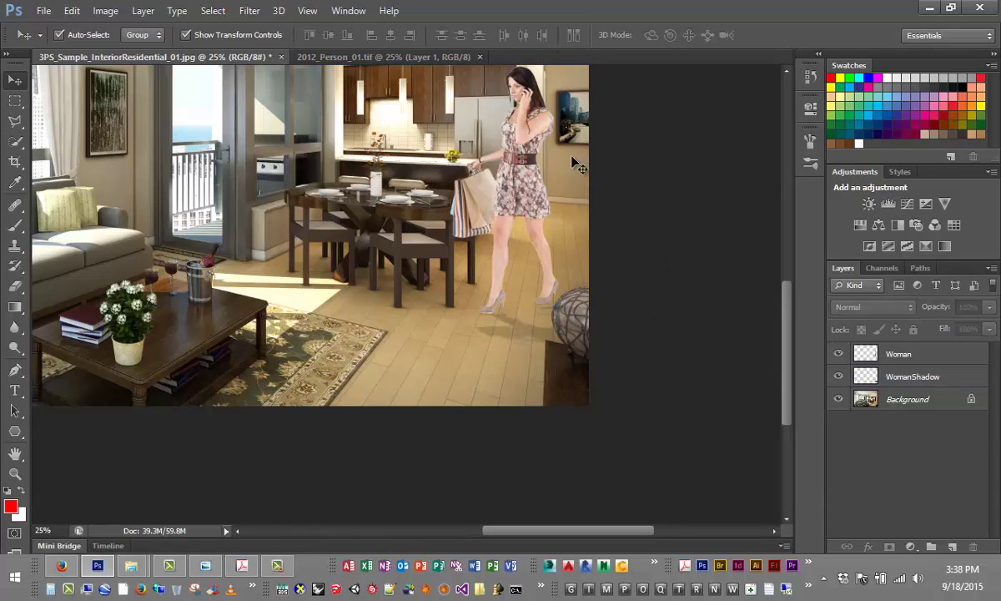
click(513, 138)
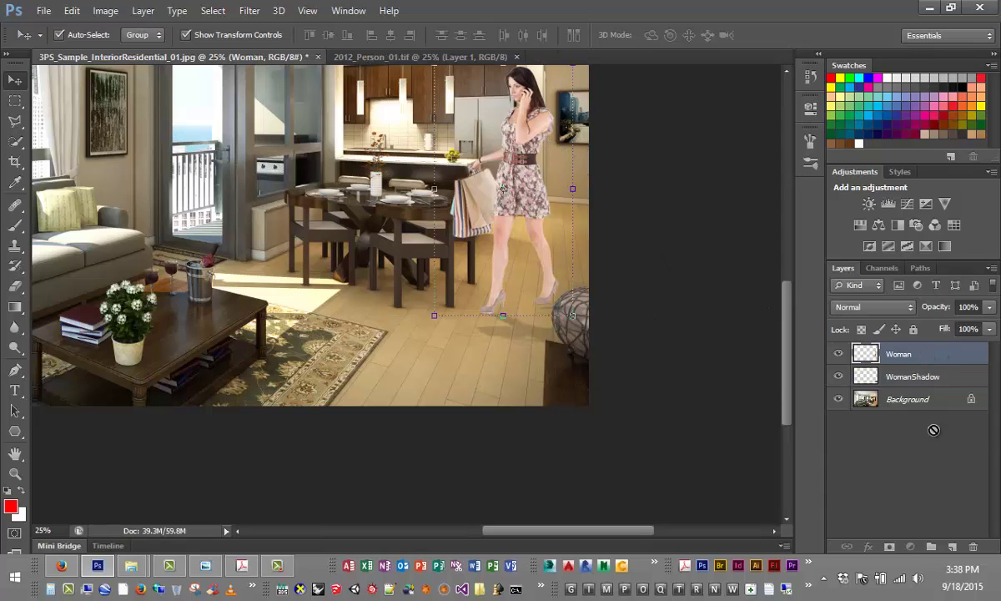
drag(933, 430, 952, 547)
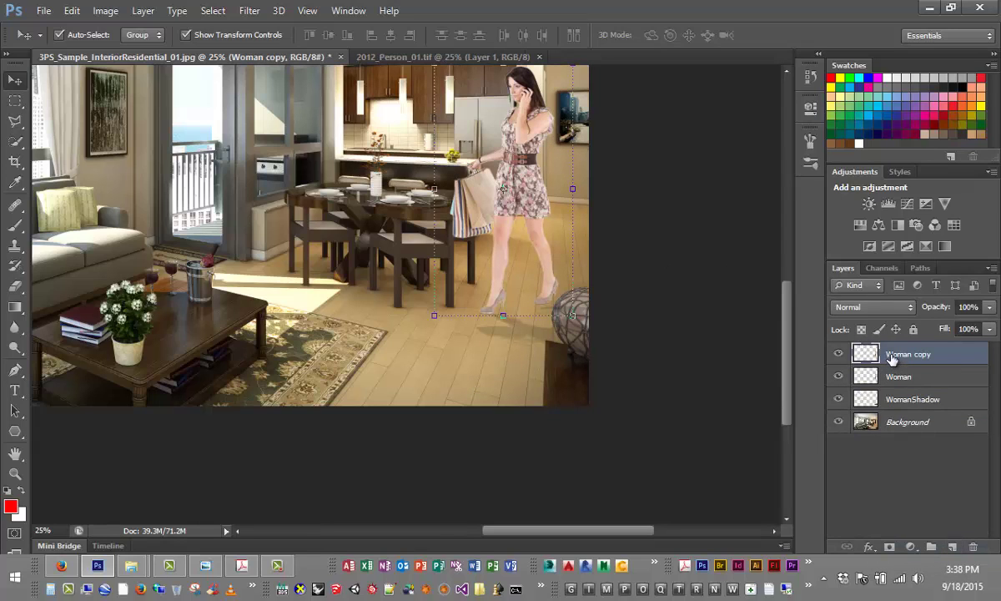
double_click(891, 357)
text(WoimanMotion)
click(908, 455)
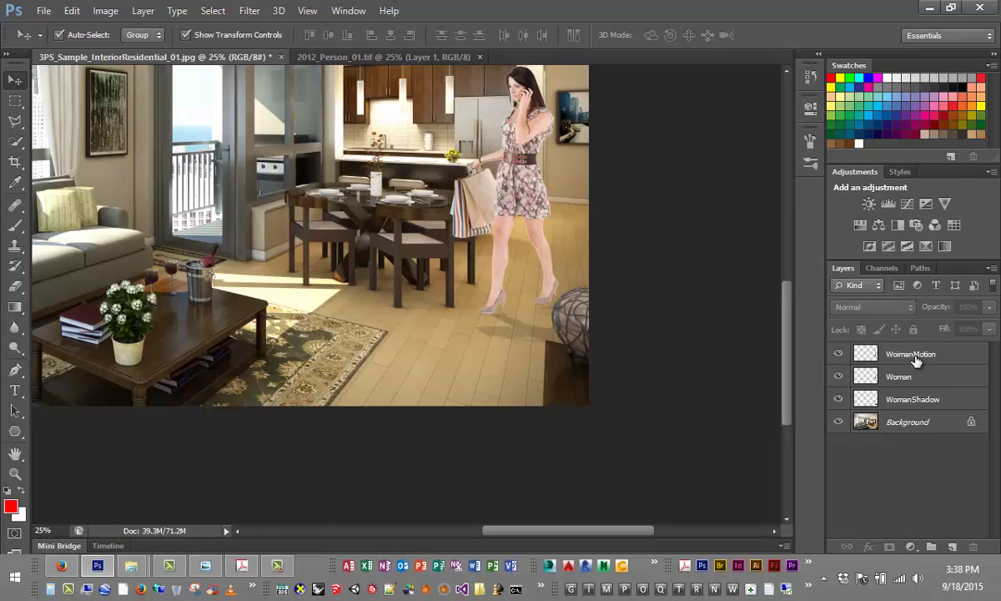
drag(916, 359, 914, 391)
click(938, 377)
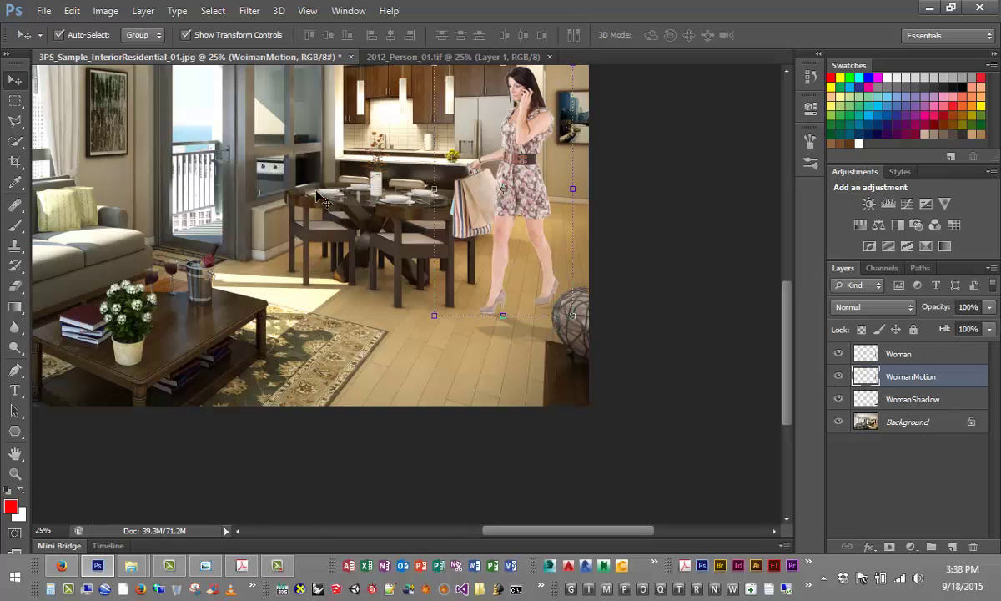
Step: Show the Filter > Blur submenu with Motion Blur highlighted
click(250, 10)
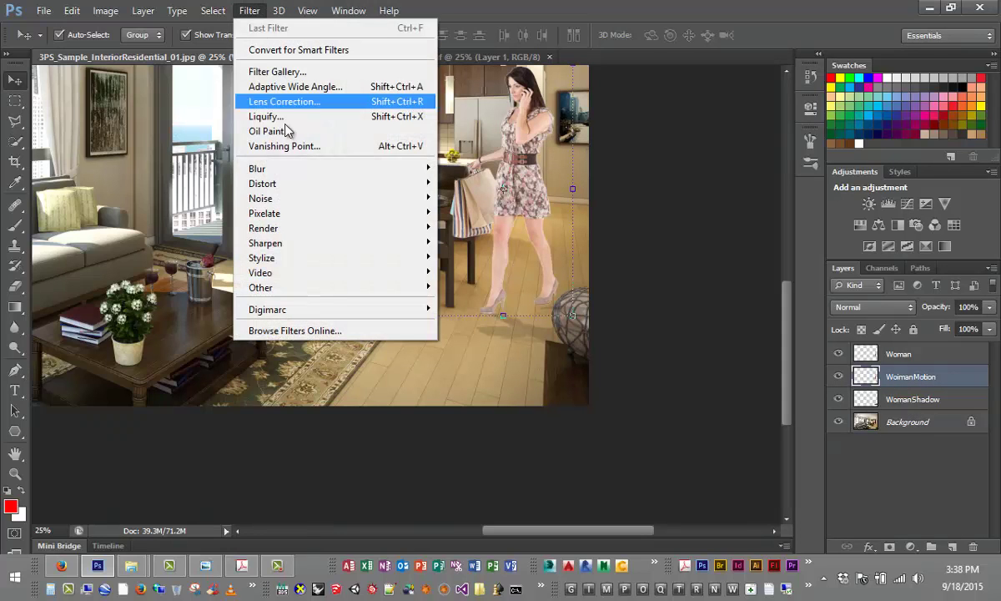
mouse_move(284, 228)
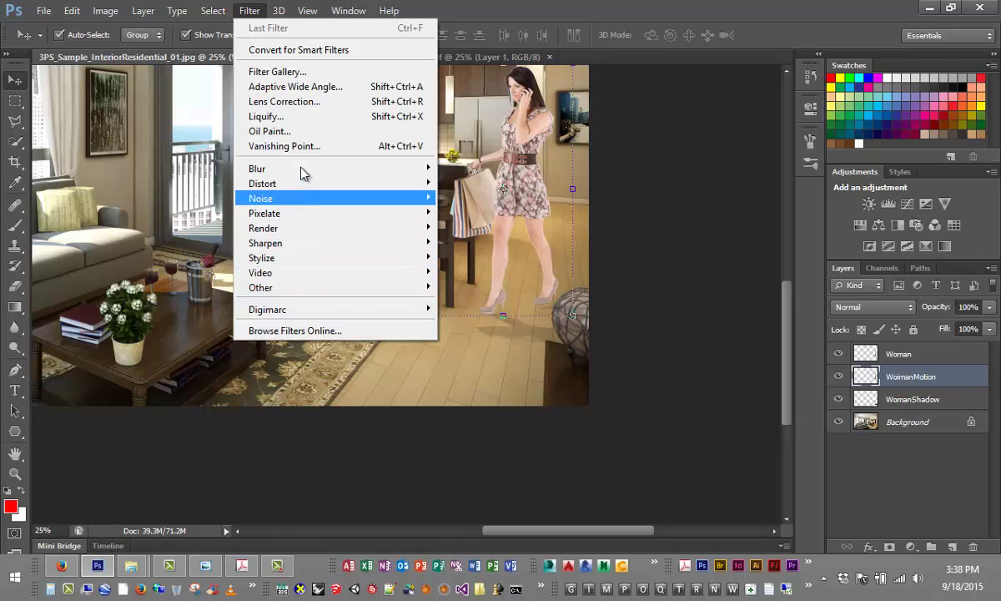
mouse_move(301, 173)
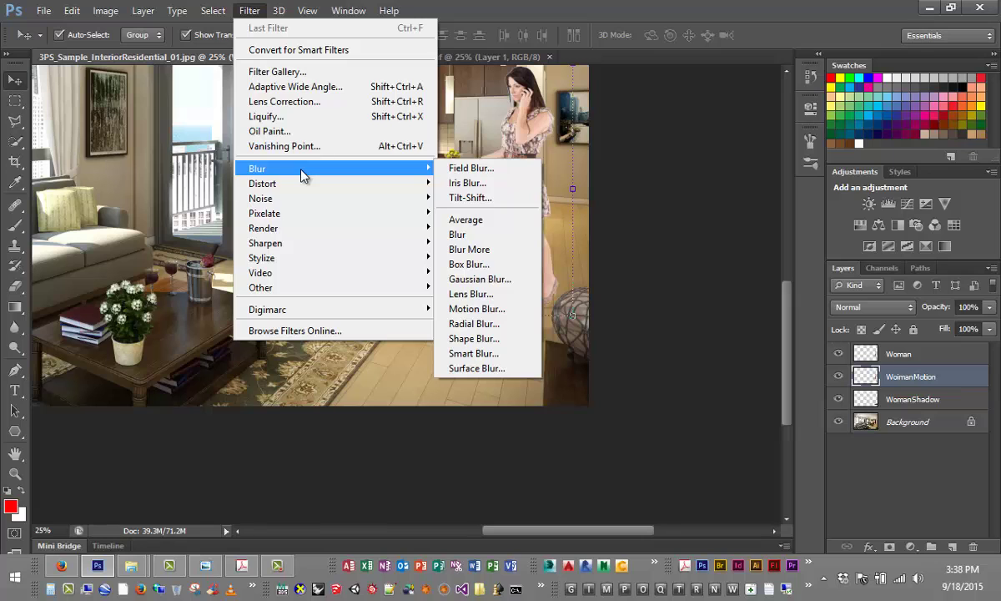
click(249, 10)
click(249, 10)
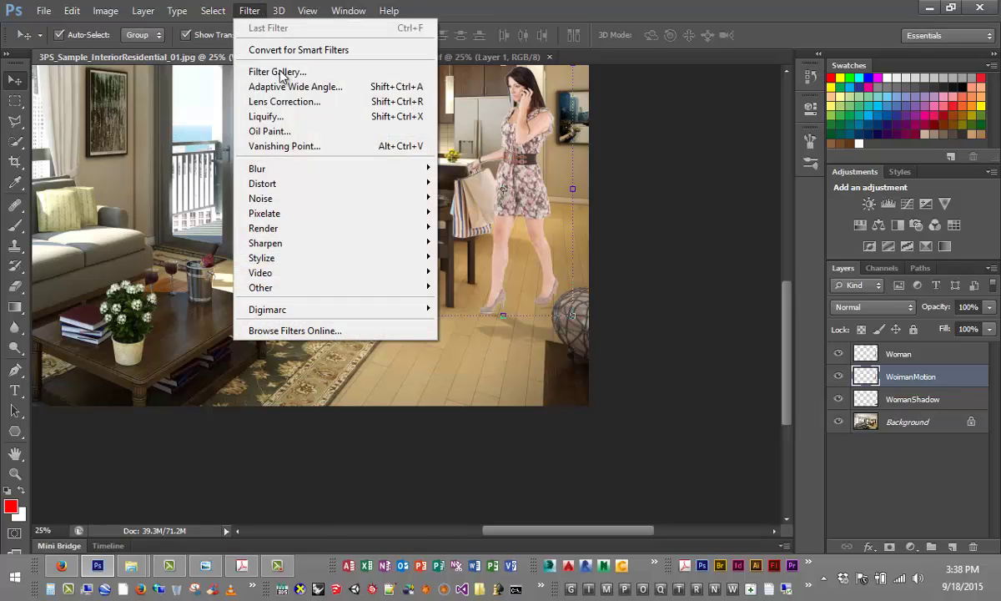
mouse_move(255, 169)
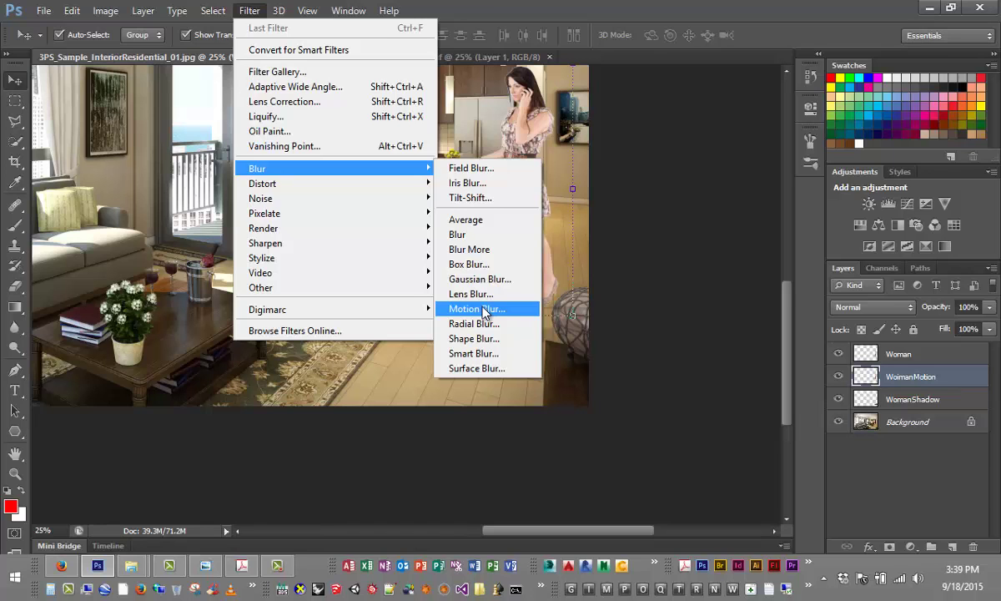
Step: Open Motion Blur and frame the woman in its preview
click(478, 309)
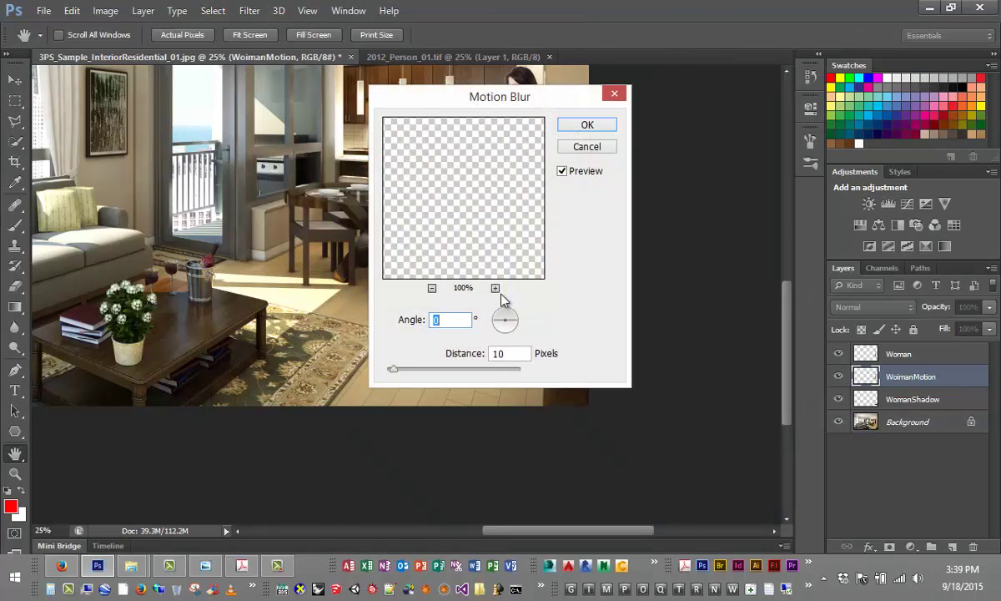
click(433, 288)
click(432, 288)
click(432, 287)
click(432, 288)
click(432, 288)
click(433, 288)
click(432, 288)
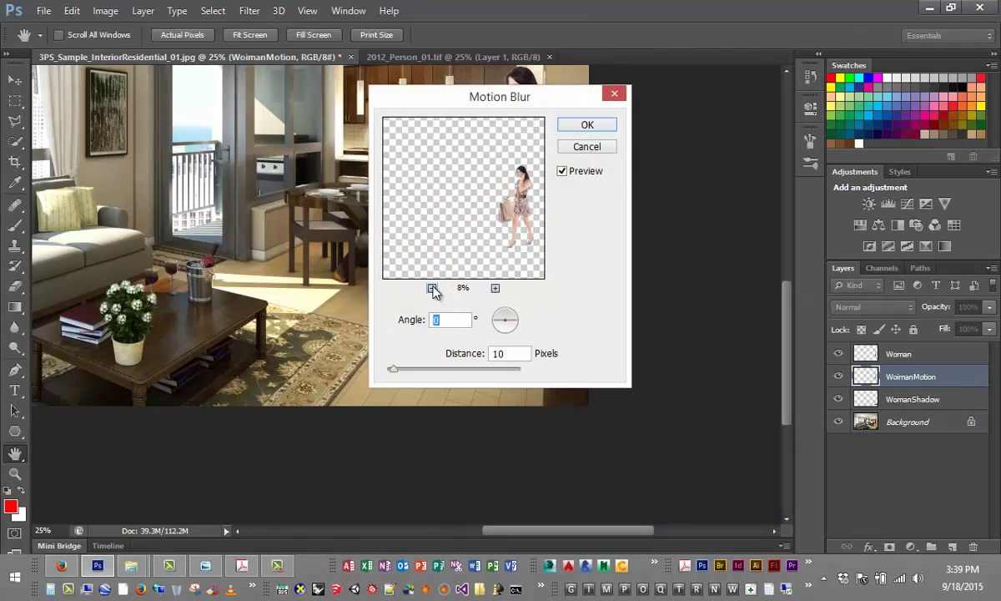
click(495, 288)
click(495, 288)
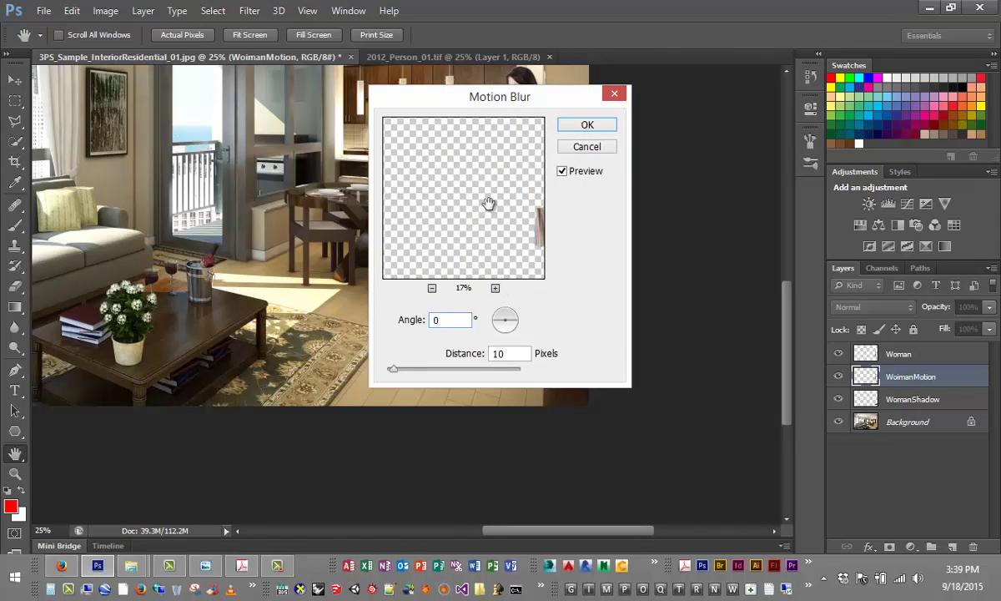
drag(489, 204, 400, 179)
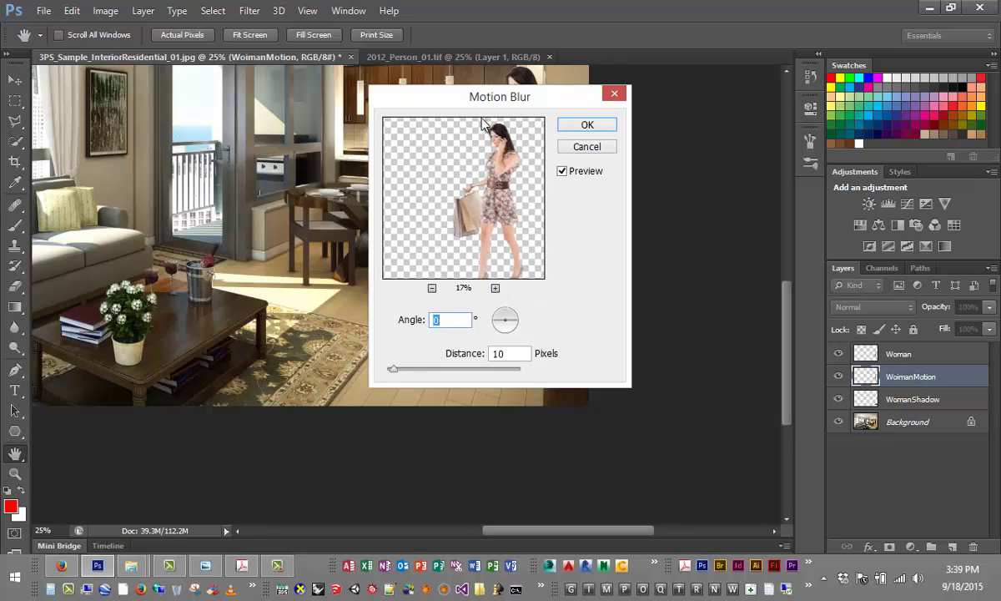
drag(509, 100, 303, 153)
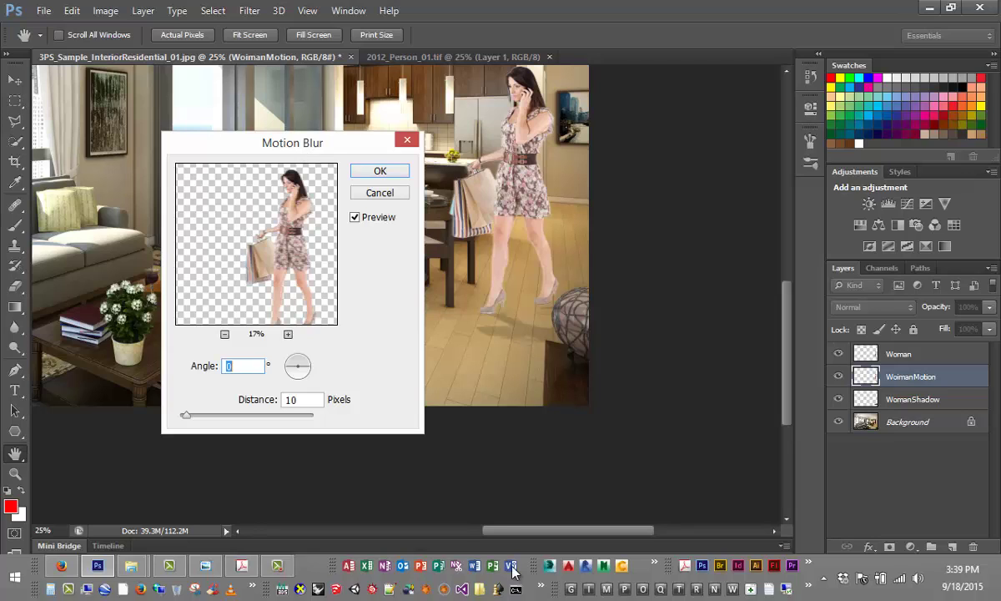
Step: Apply a Motion Blur with 215-pixel distance at a nearly horizontal 7° angle
drag(311, 370, 320, 360)
drag(189, 422, 250, 420)
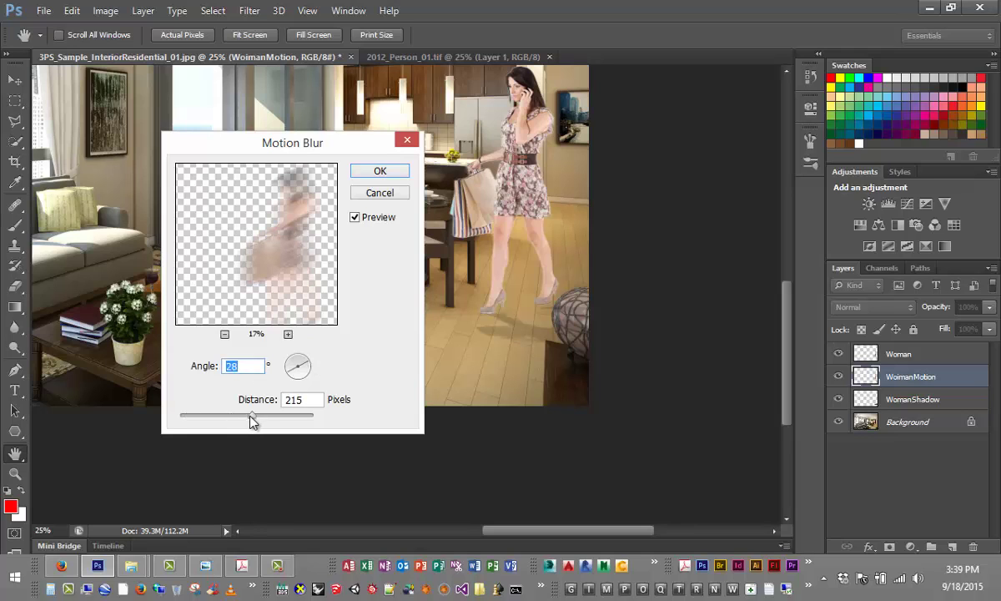
click(303, 364)
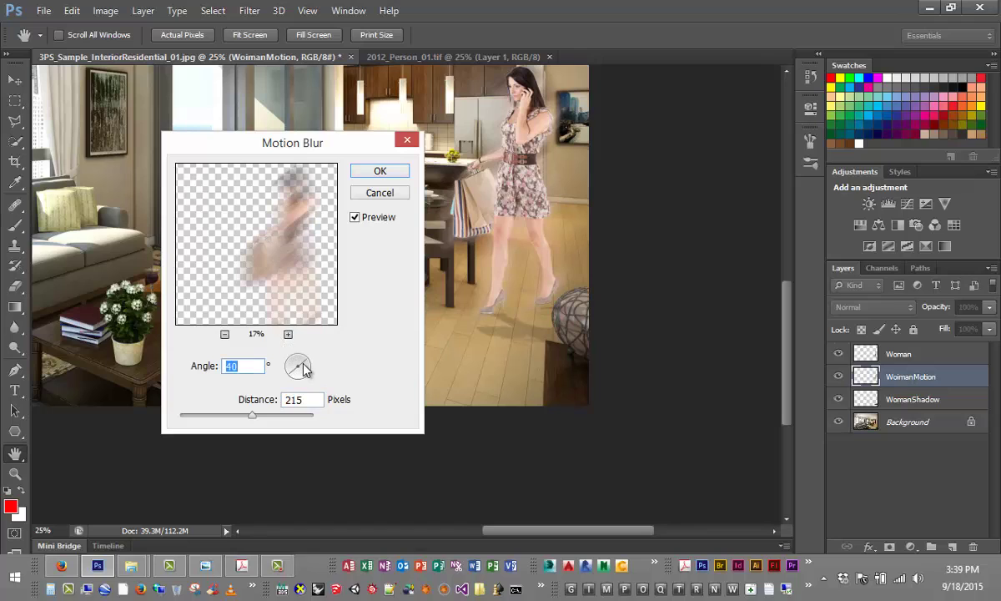
click(305, 372)
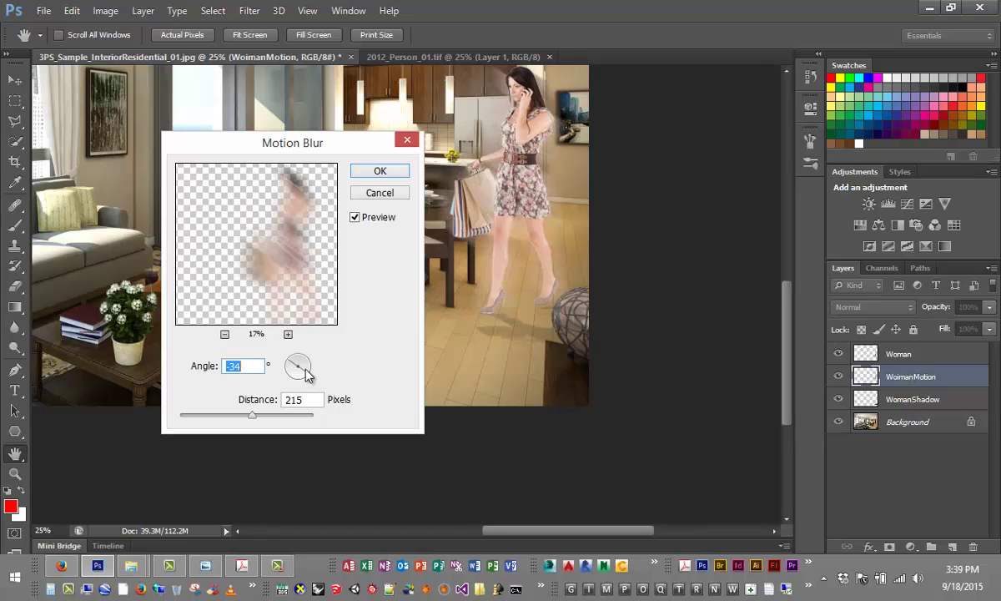
drag(305, 372, 311, 365)
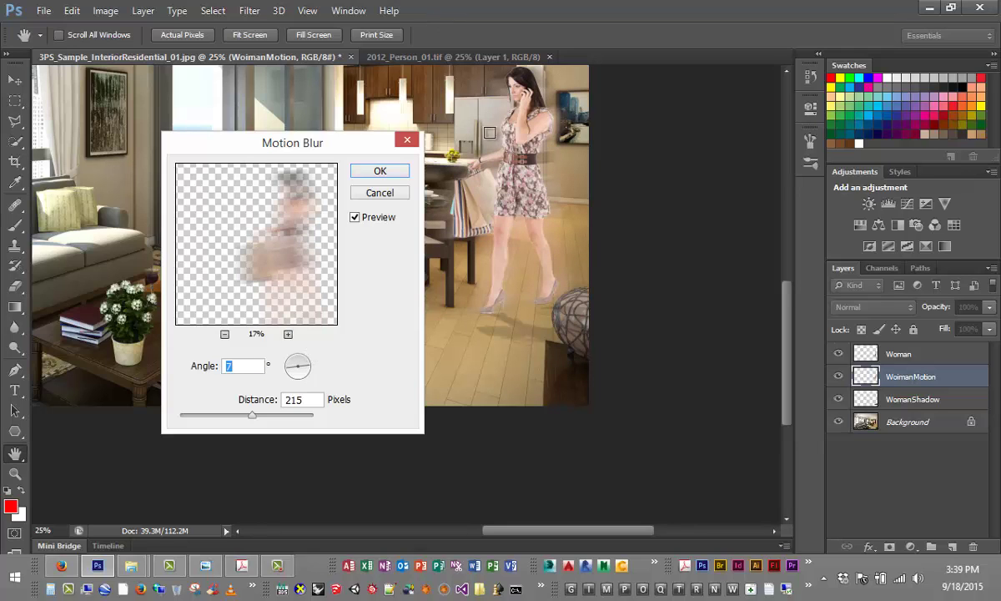
click(383, 175)
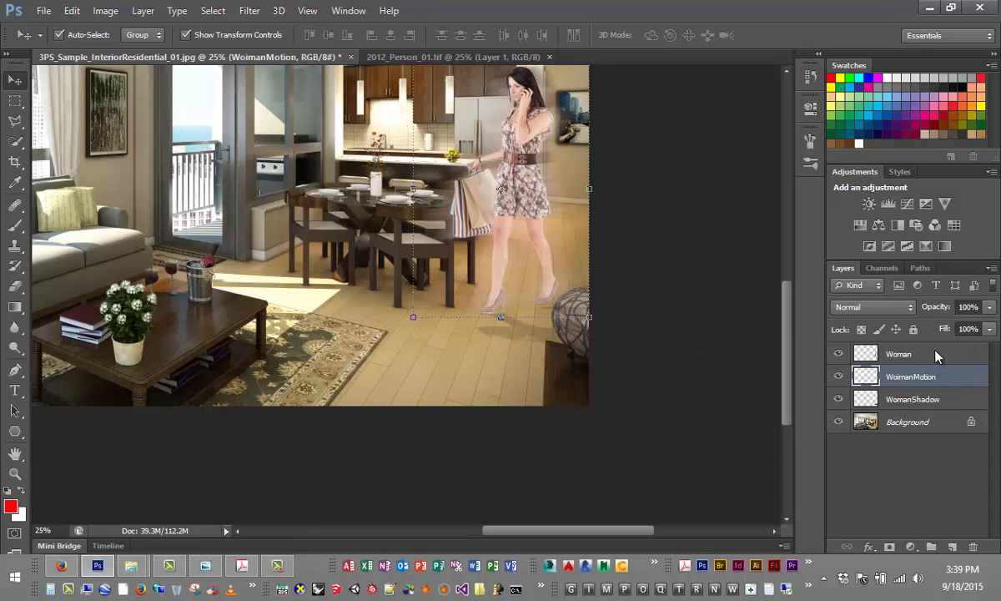
click(864, 365)
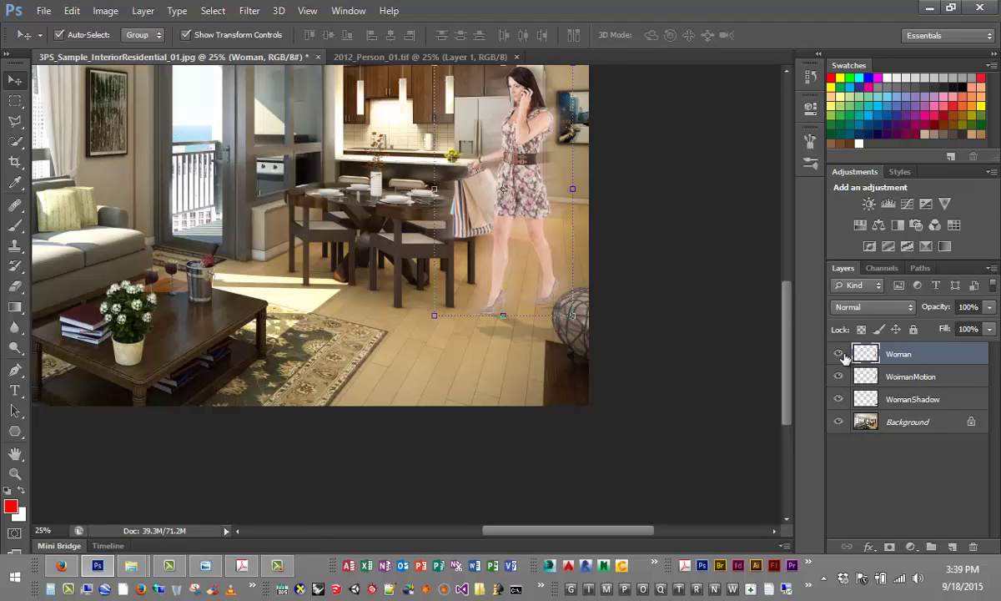
click(839, 353)
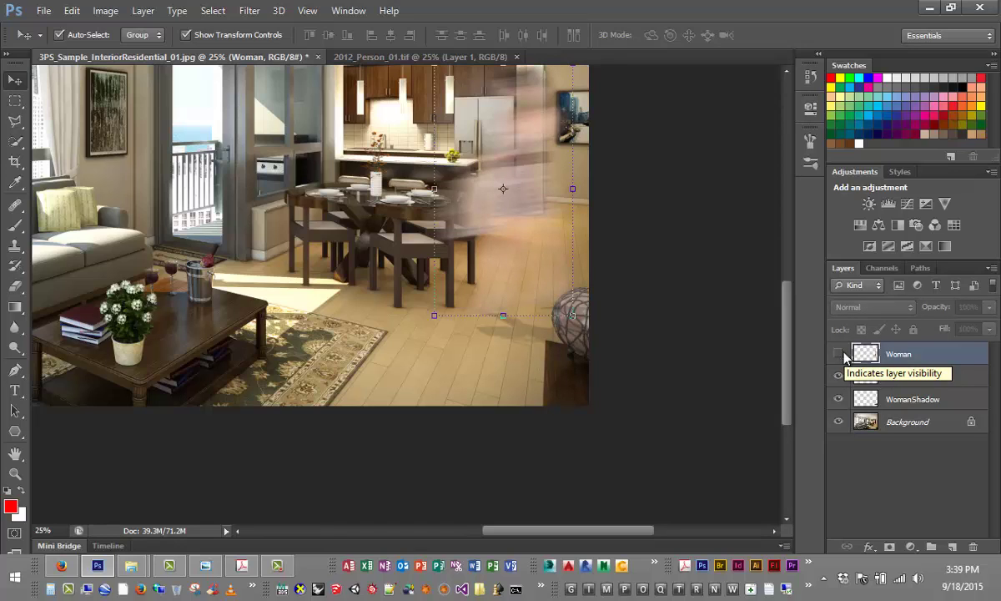
click(836, 355)
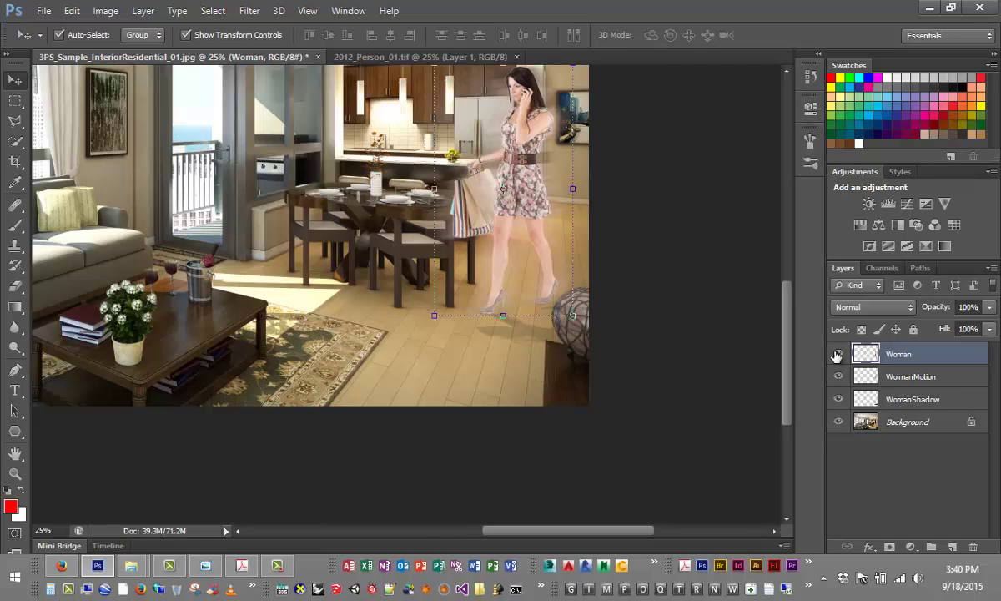
Step: Lower the WoimanMotion layer's opacity to 52%
click(926, 378)
click(989, 307)
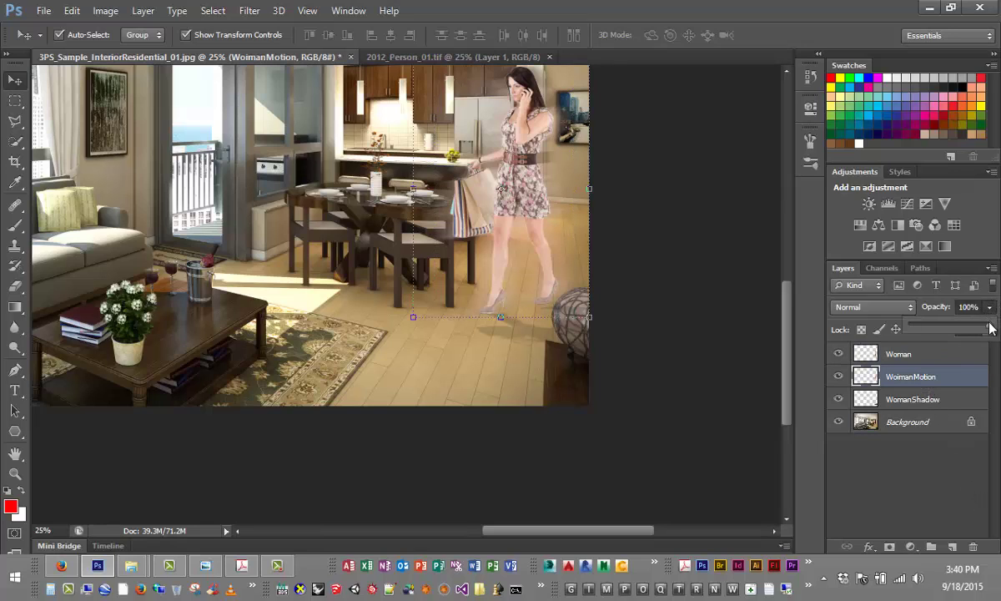
drag(990, 327, 972, 322)
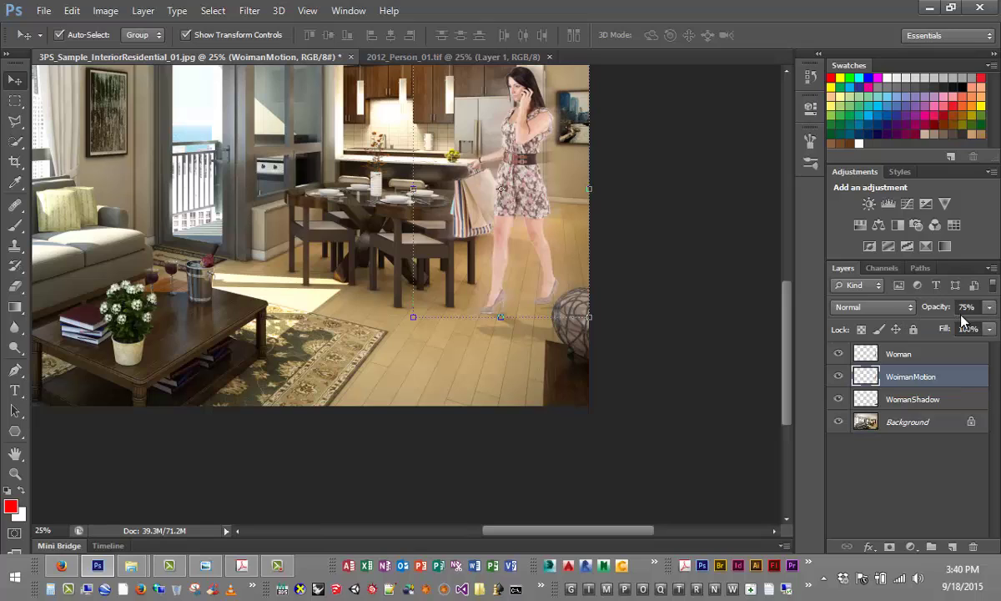
click(989, 307)
drag(981, 323, 949, 319)
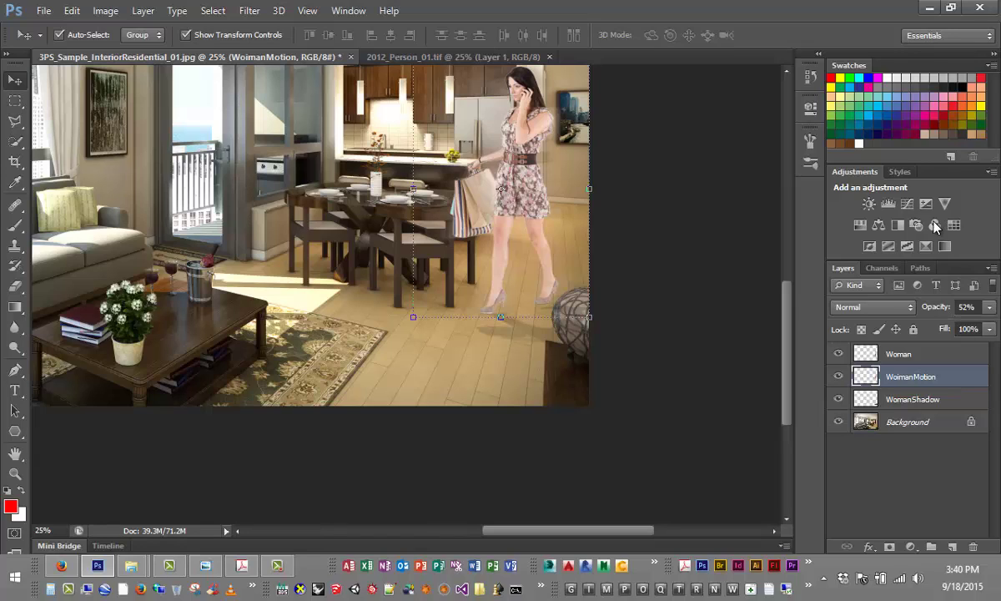
Step: Start Save As and navigate to the Tutorial > Photoshop folder
click(43, 10)
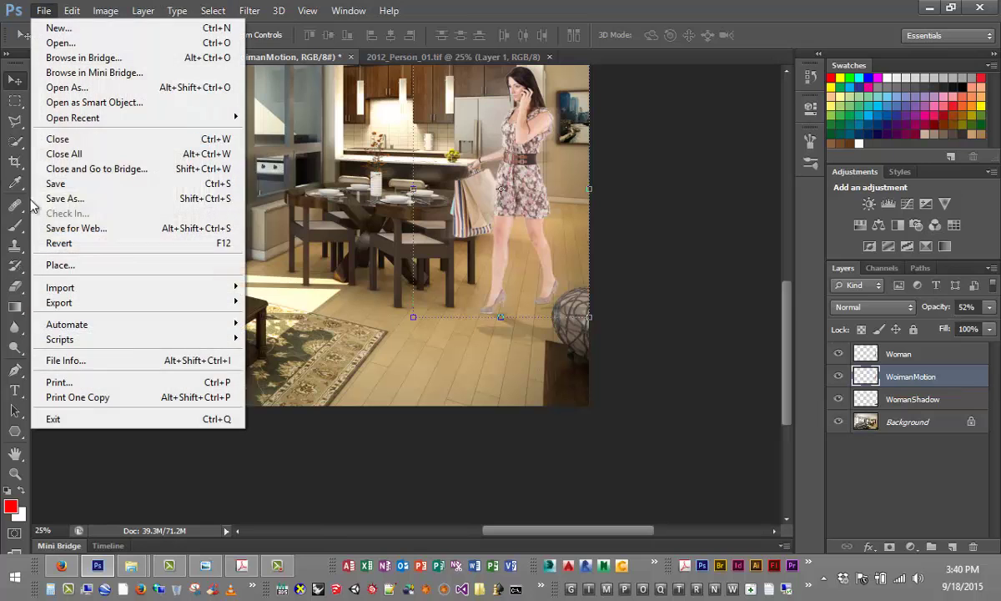
click(66, 198)
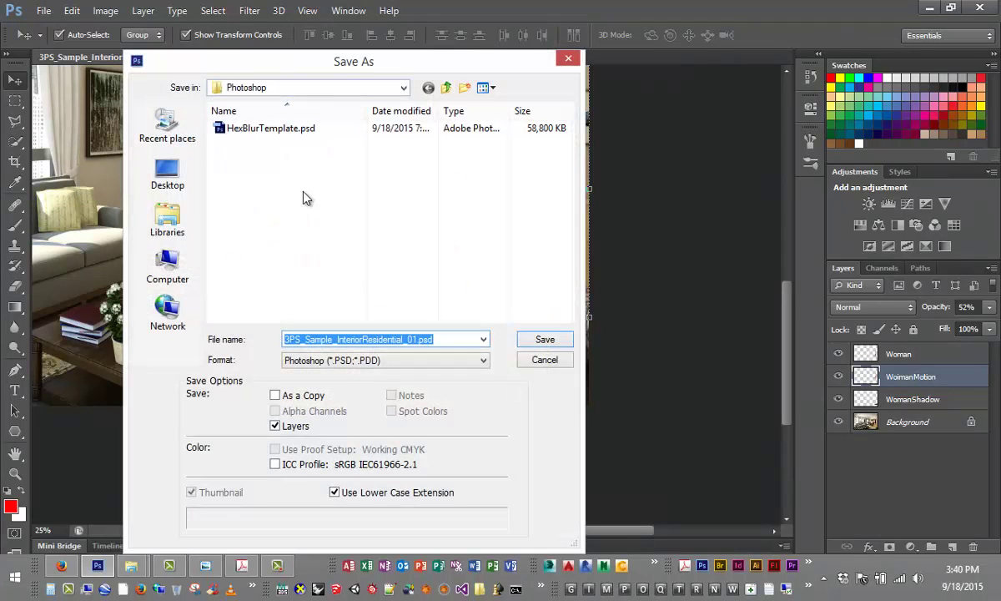
drag(337, 70, 341, 94)
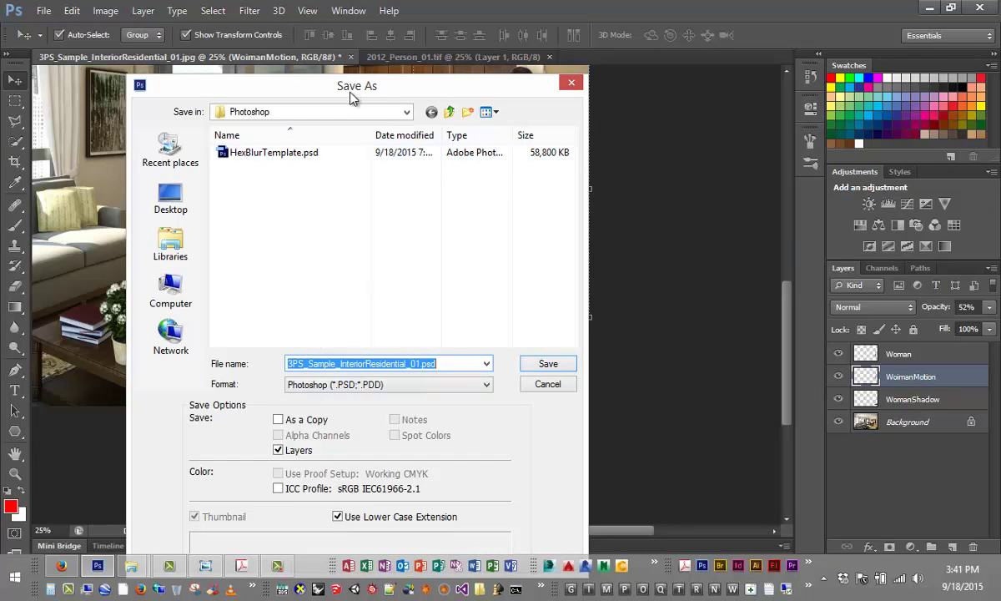
drag(350, 98, 334, 77)
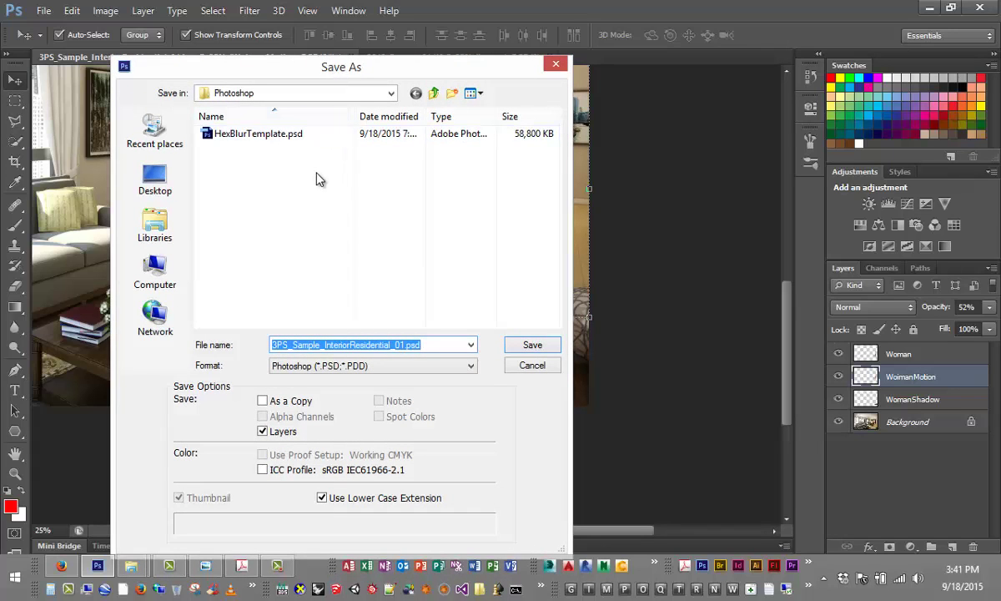
click(437, 95)
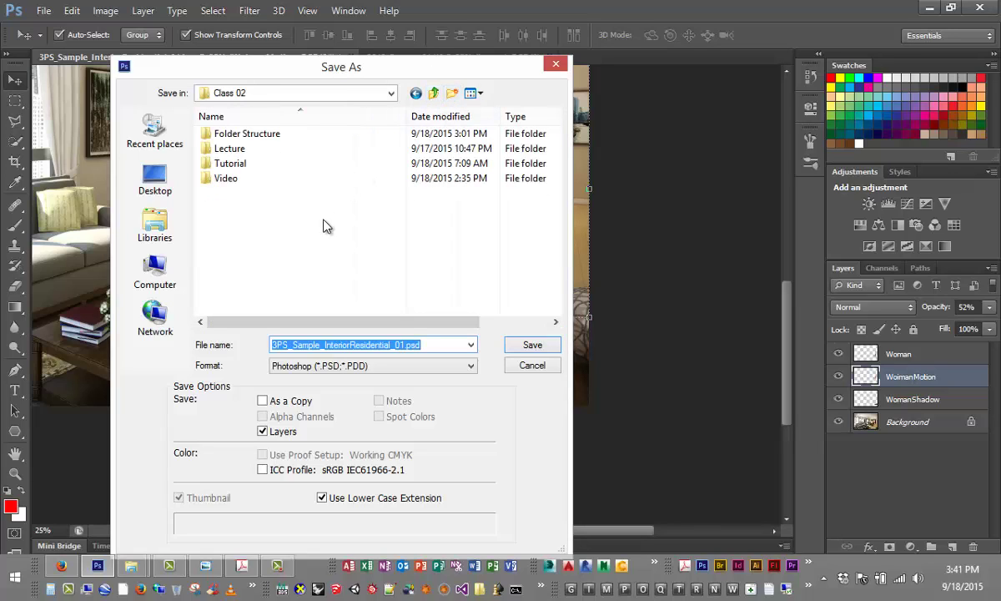
drag(324, 73, 360, 73)
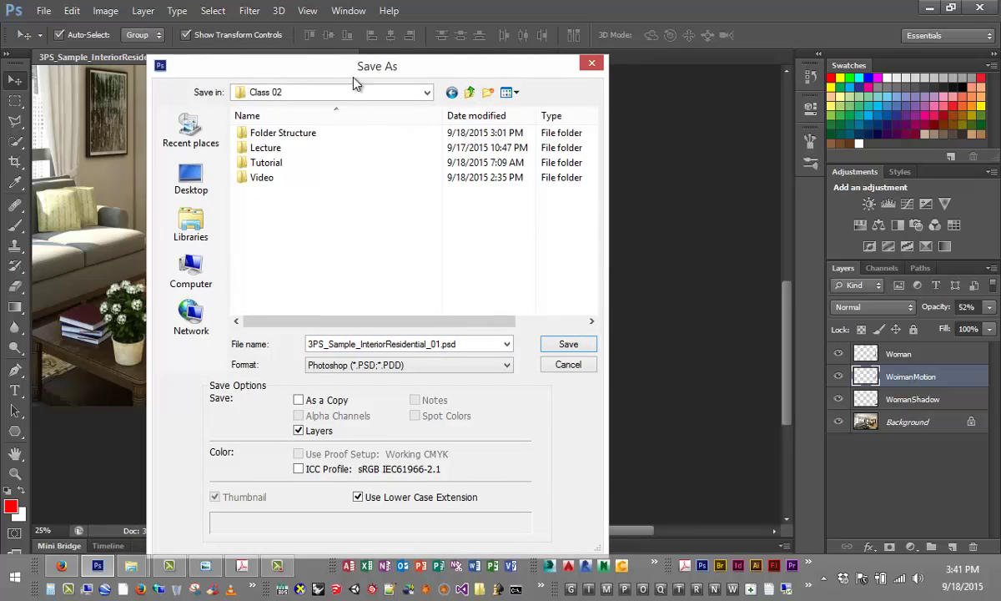
click(284, 167)
double_click(284, 167)
double_click(283, 193)
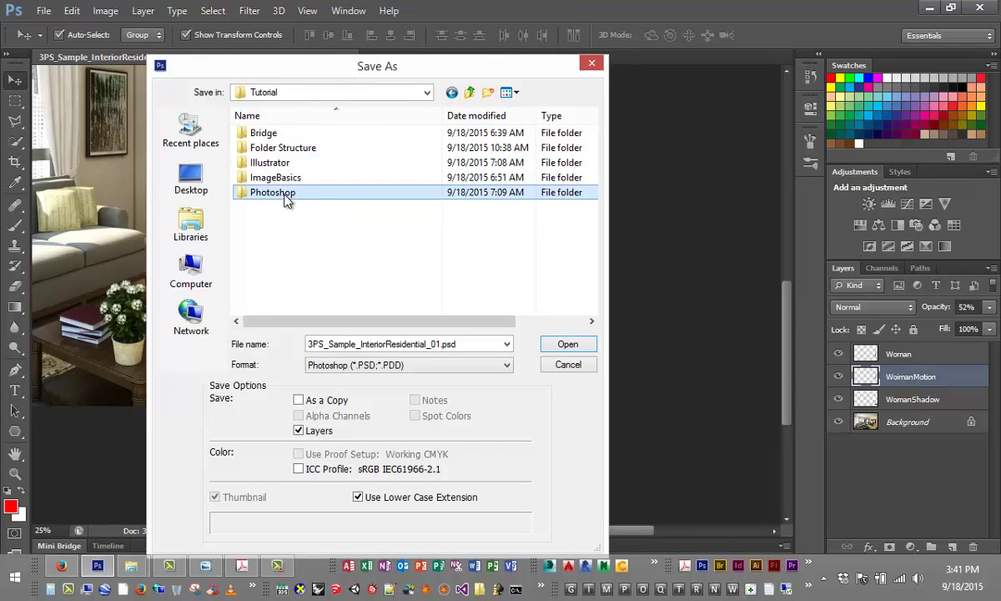
double_click(431, 345)
Step: Save as JPEG 3PS_Sample_InteriorResidential_01.jpg, replacing the existing file at Maximum quality
click(412, 364)
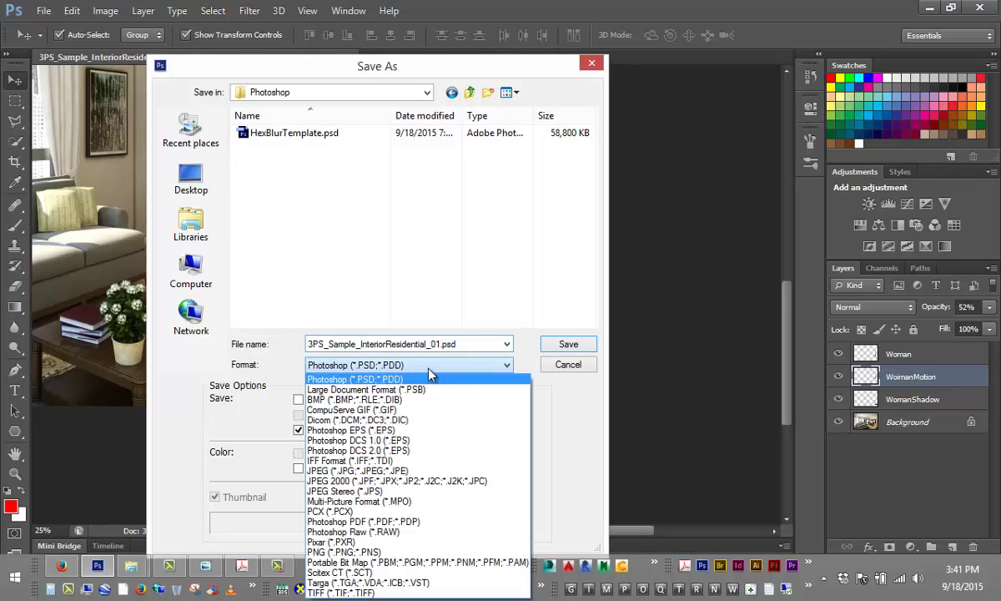
click(329, 470)
double_click(435, 345)
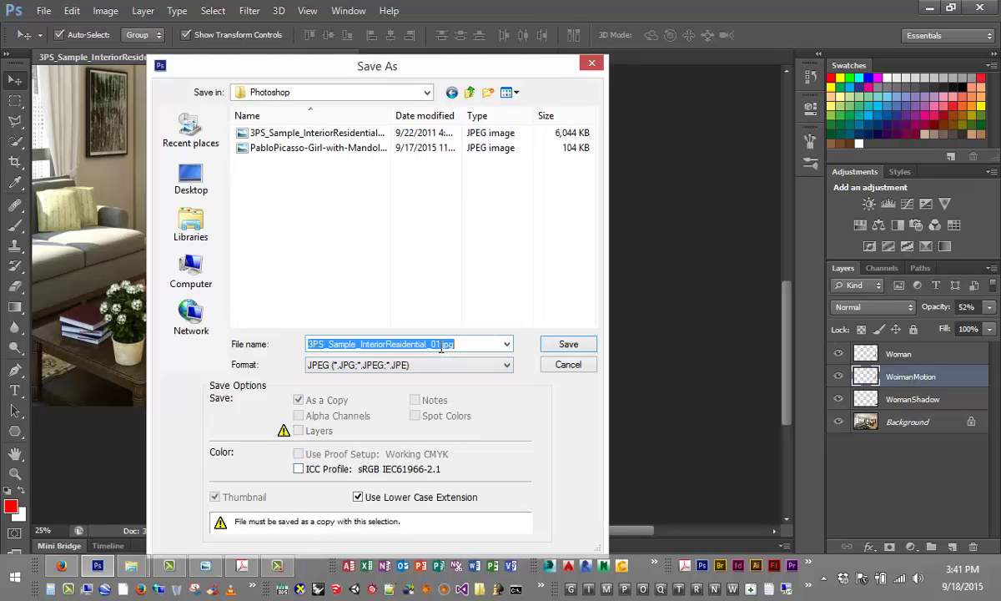
mouse_move(442, 345)
mouse_down()
mouse_move(343, 344)
mouse_move(434, 345)
mouse_up()
text(01)
click(558, 338)
key(Return)
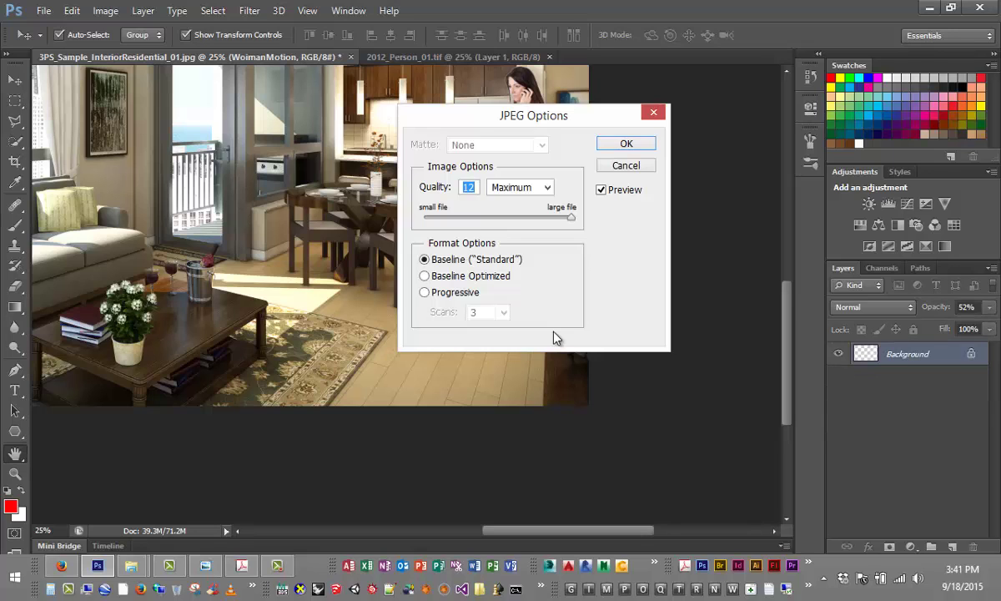
key(Return)
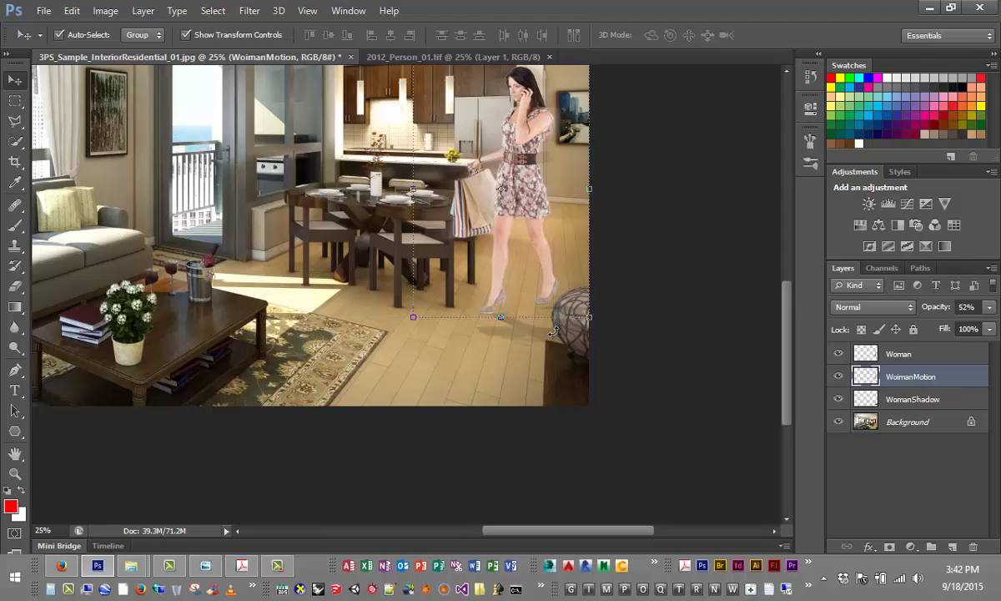
Step: Select WomanShadow, WoimanMotion and Woman layers together
shift+click(955, 401)
shift+click(952, 357)
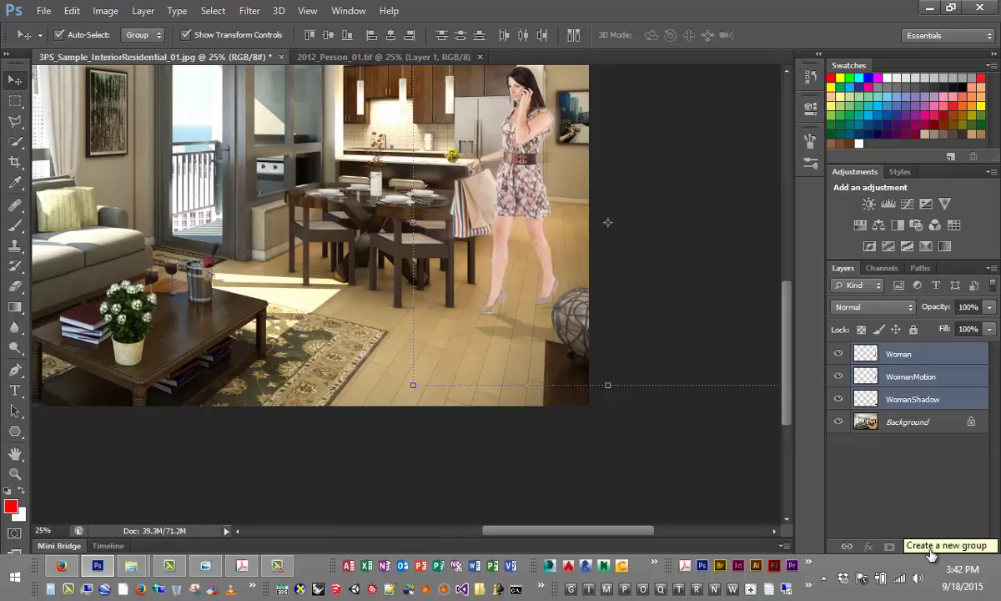
Step: Group the three woman layers into a group named Woman
drag(926, 368, 932, 546)
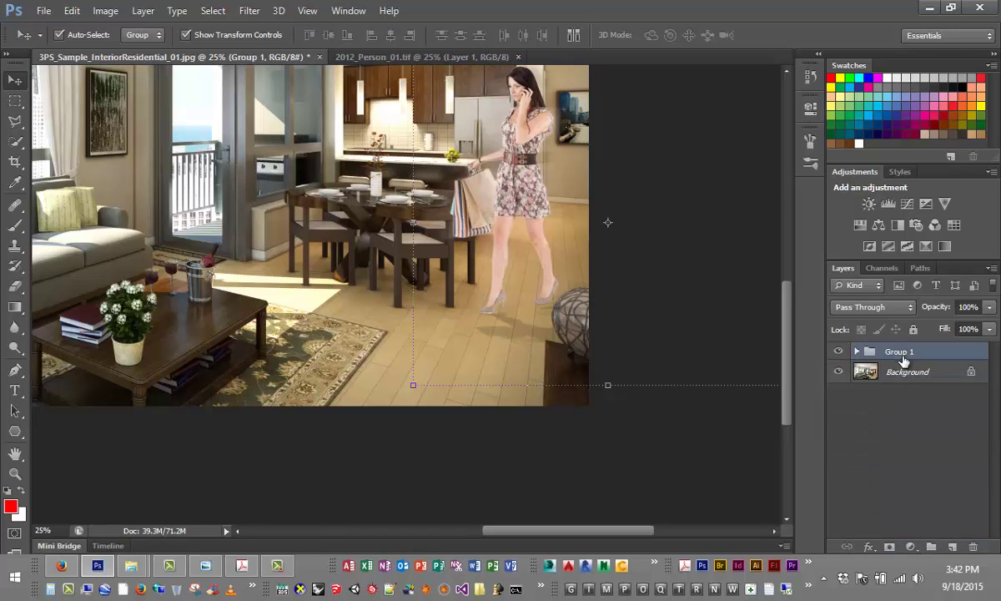
double_click(901, 354)
text(Woman)
click(967, 484)
Step: Toggle the Woman group's visibility, leaving it hidden
click(837, 351)
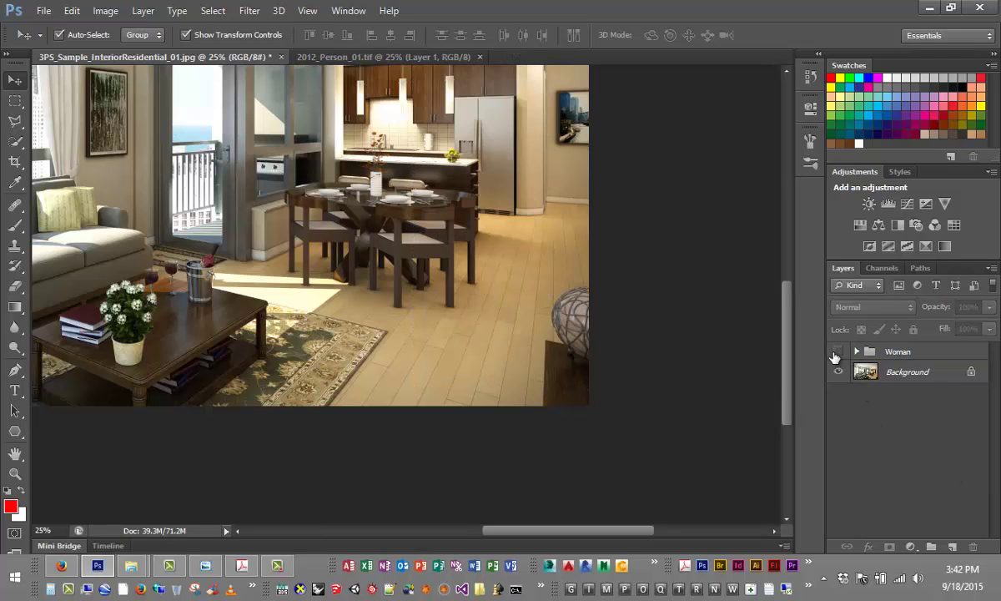
click(838, 351)
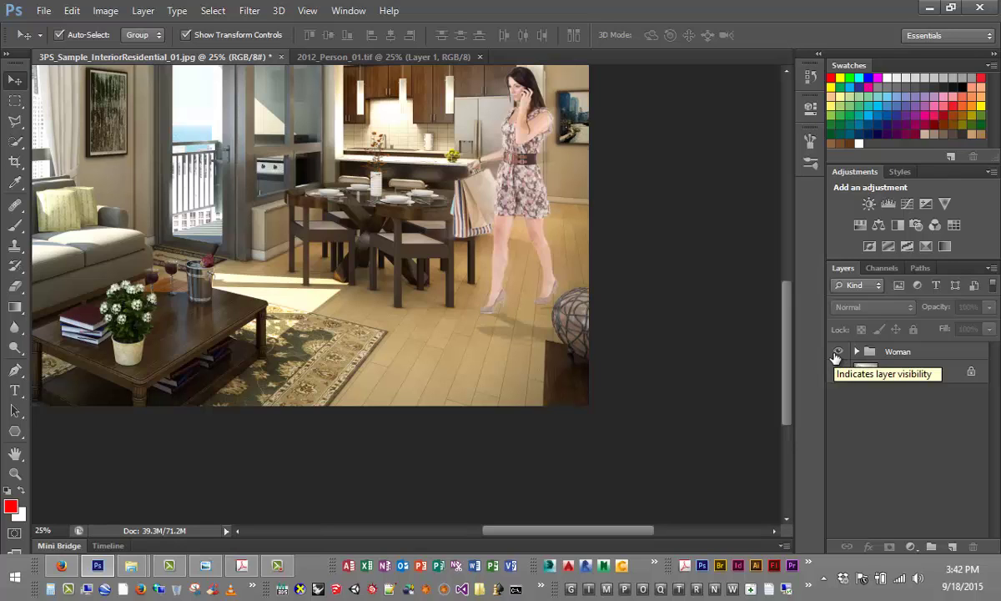
click(837, 353)
click(837, 353)
click(837, 353)
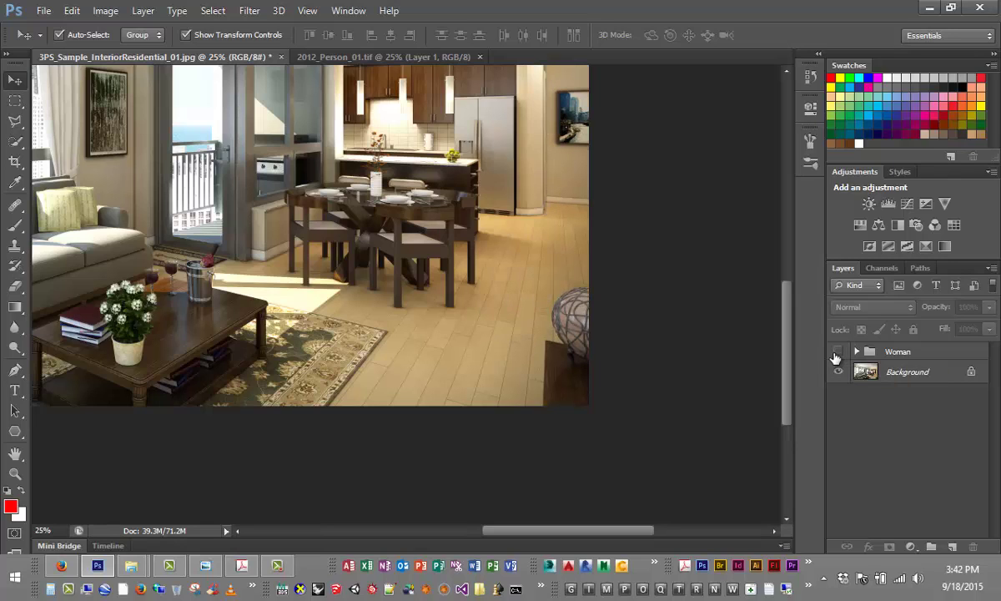
click(837, 353)
click(837, 353)
click(836, 353)
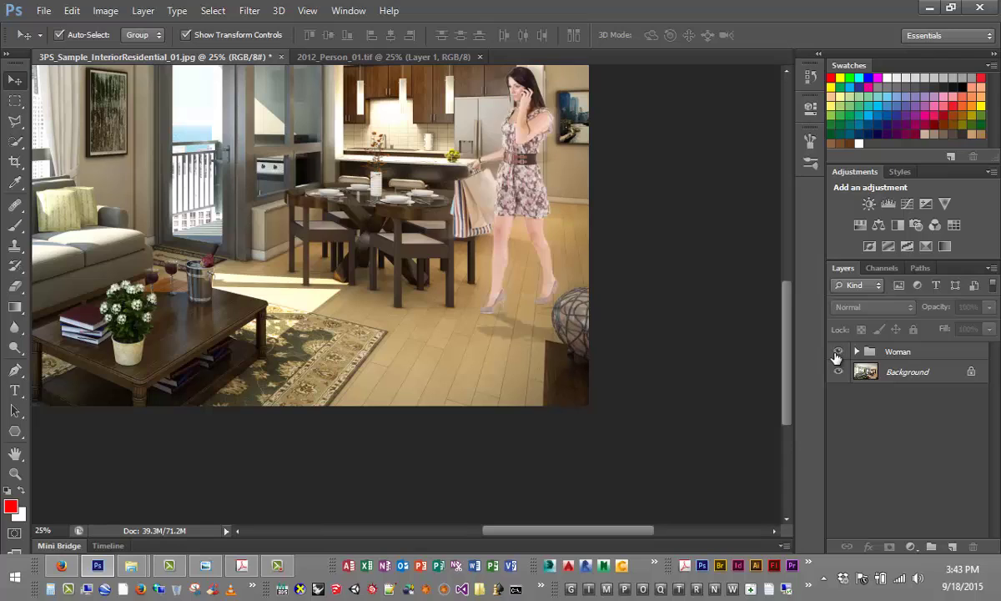
click(837, 353)
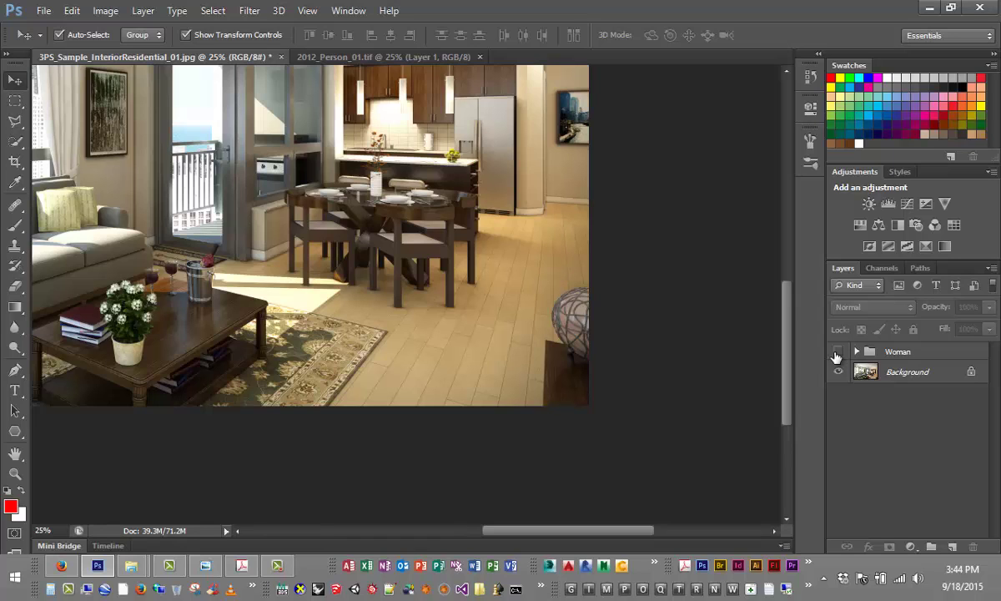
Step: Fit the image in view and duplicate Background as a layer named BaseImage
key(ctrl+minus)
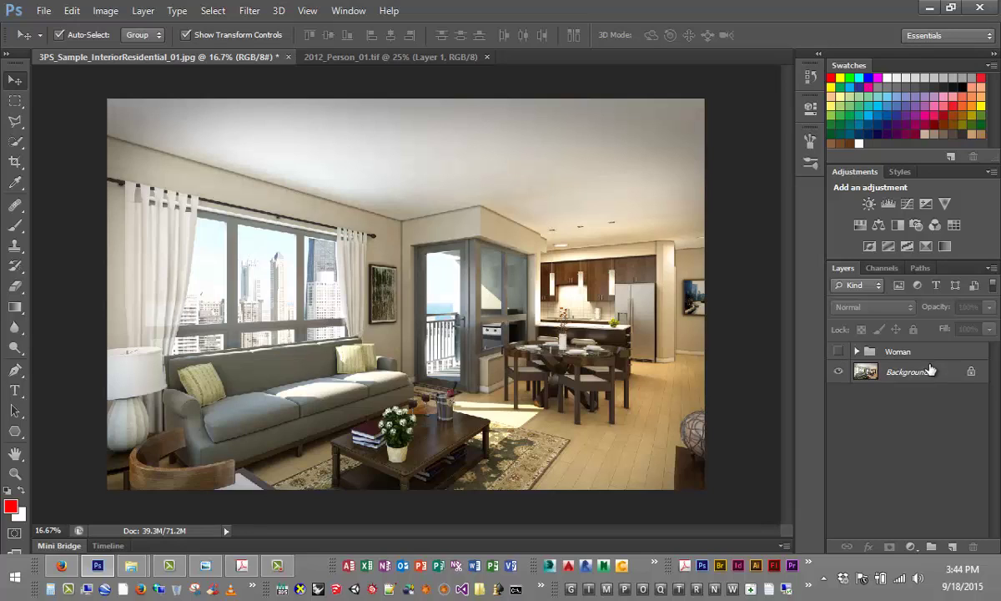
click(888, 370)
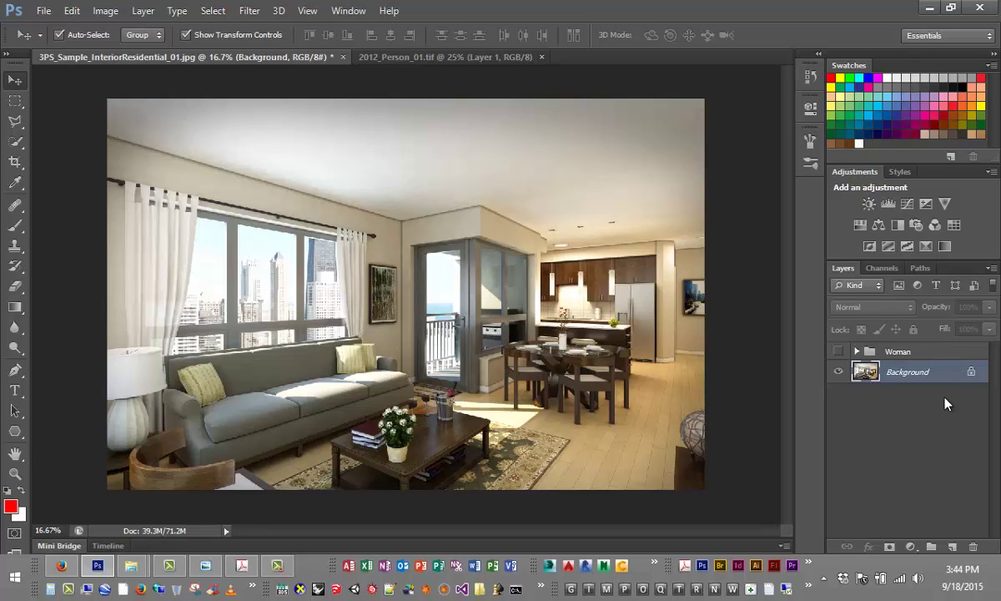
drag(941, 377, 952, 547)
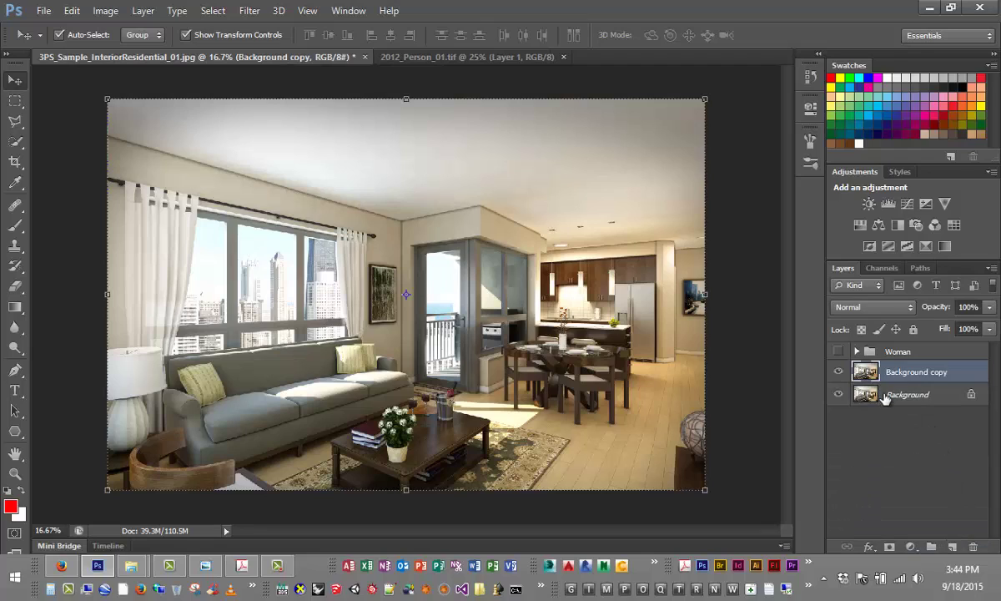
double_click(927, 373)
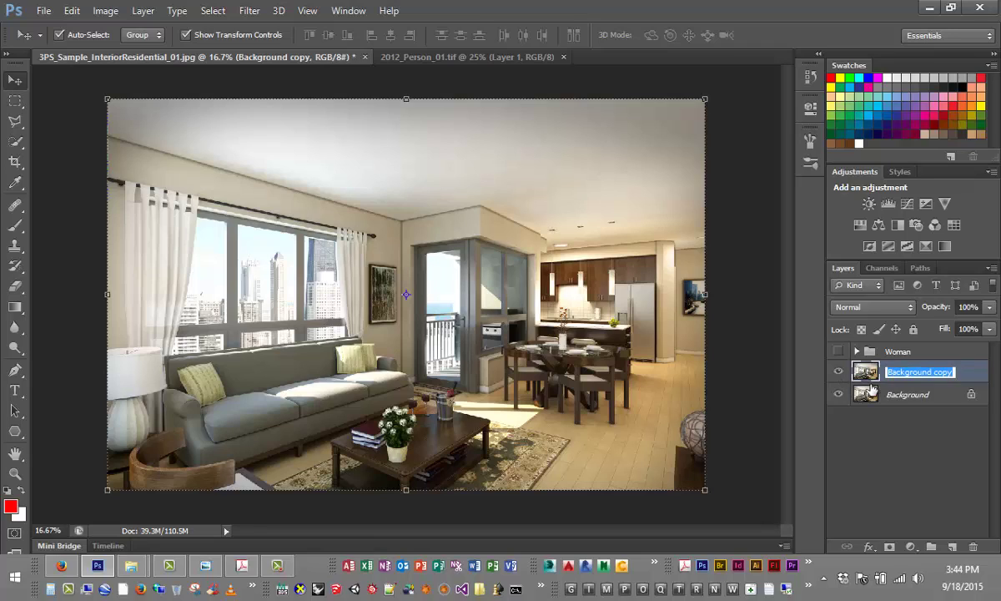
key(BackSpace)
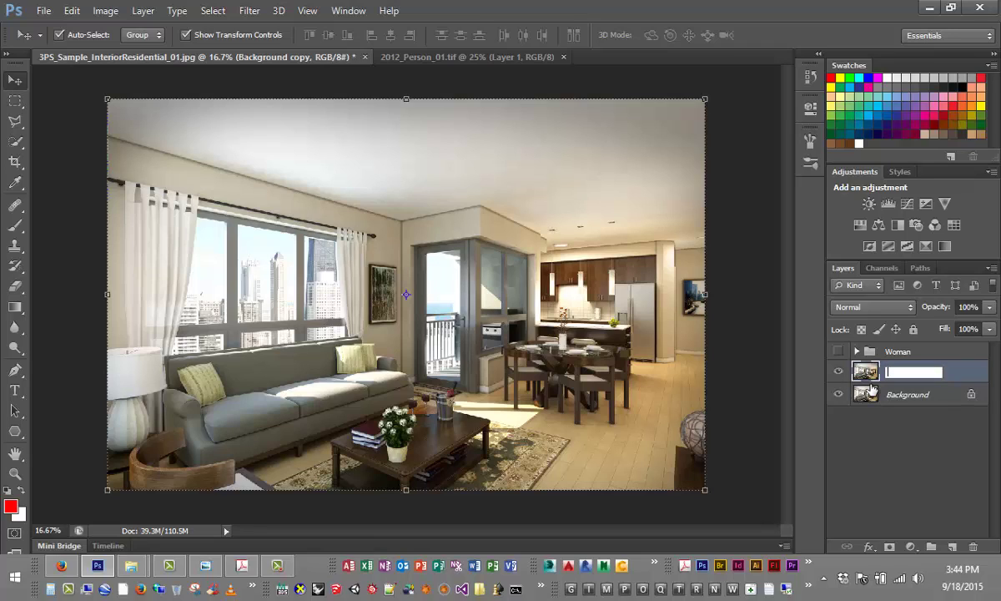
text(BaseImage)
click(864, 453)
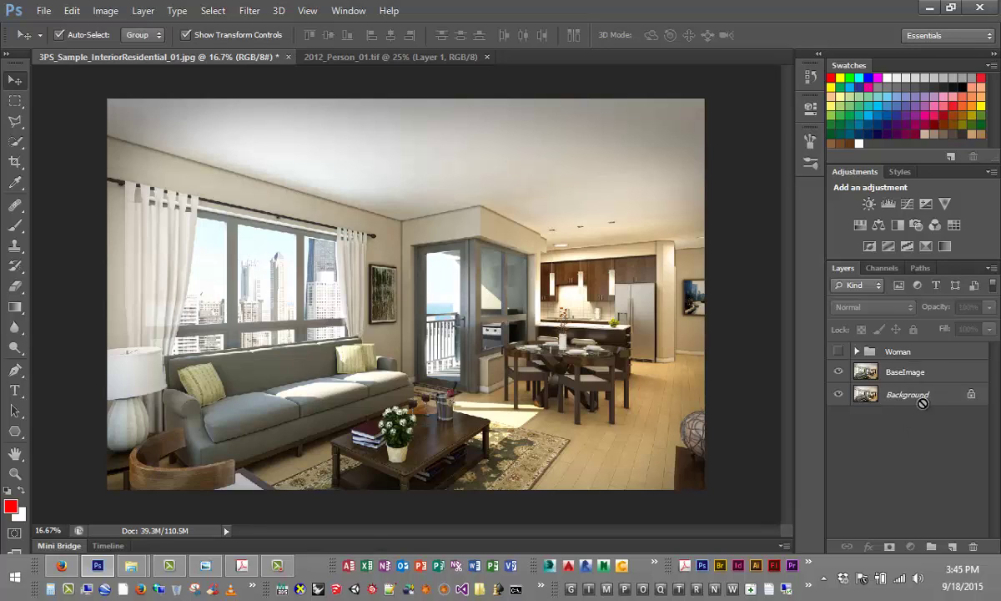
Step: Duplicate BaseImage and name the copy GlowingEdge_Invert
drag(866, 374, 952, 546)
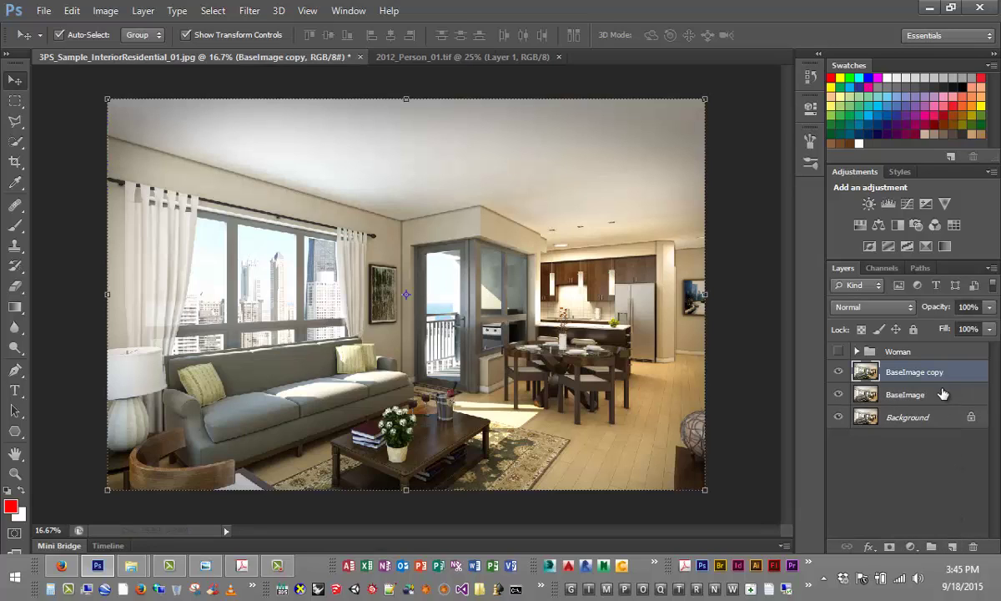
double_click(937, 375)
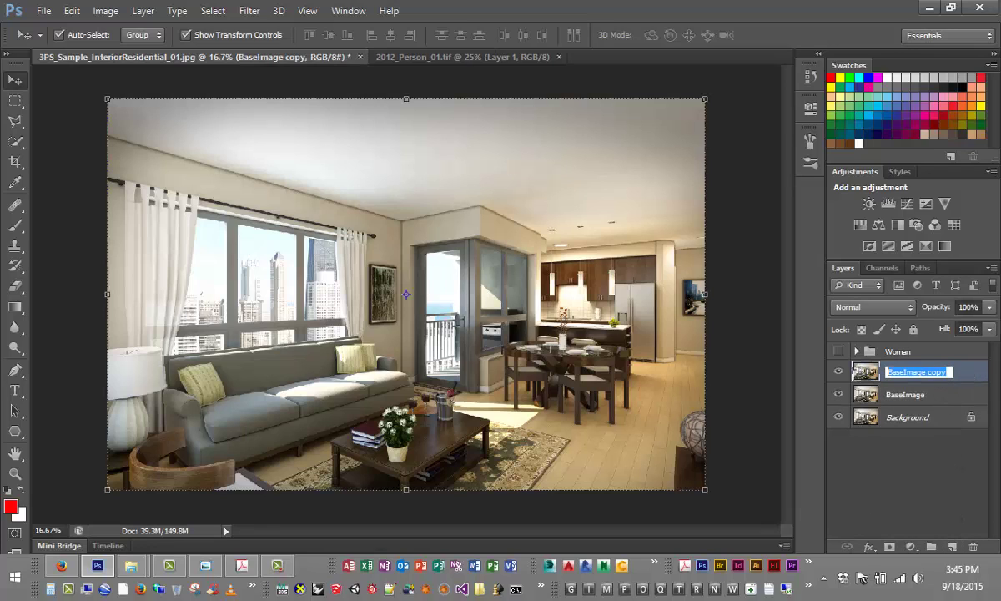
text(GlowingE)
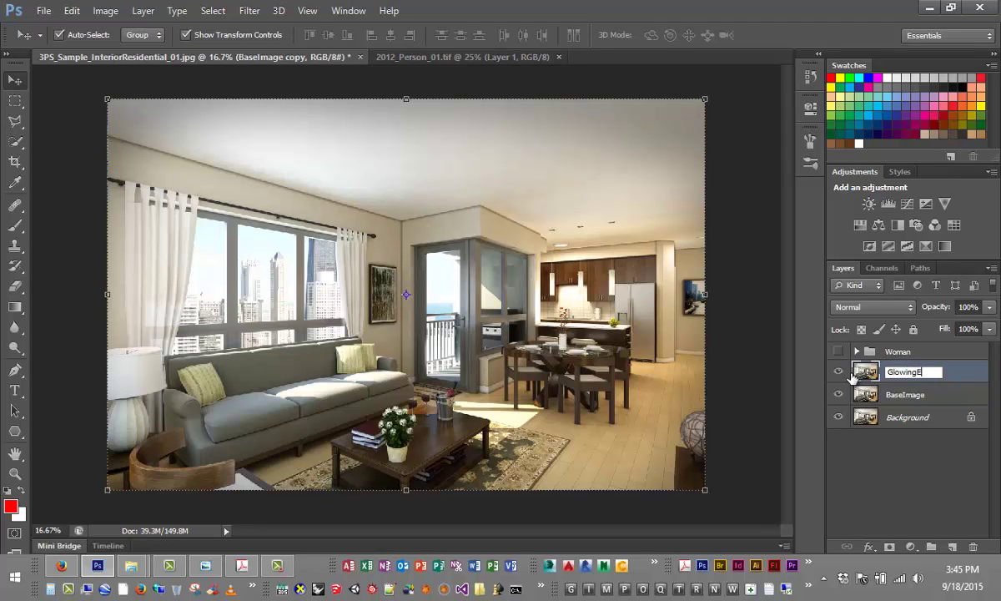
text(dge_Invert)
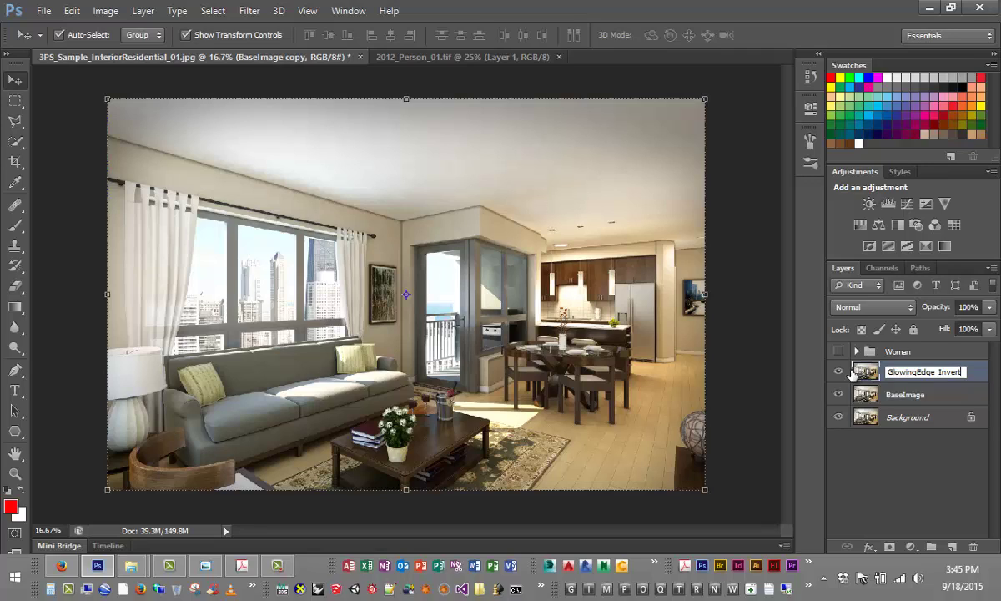
click(872, 465)
Step: Make GlowingEdge_Invert the active layer and bring up the Filter menu for Filter Gallery
click(247, 12)
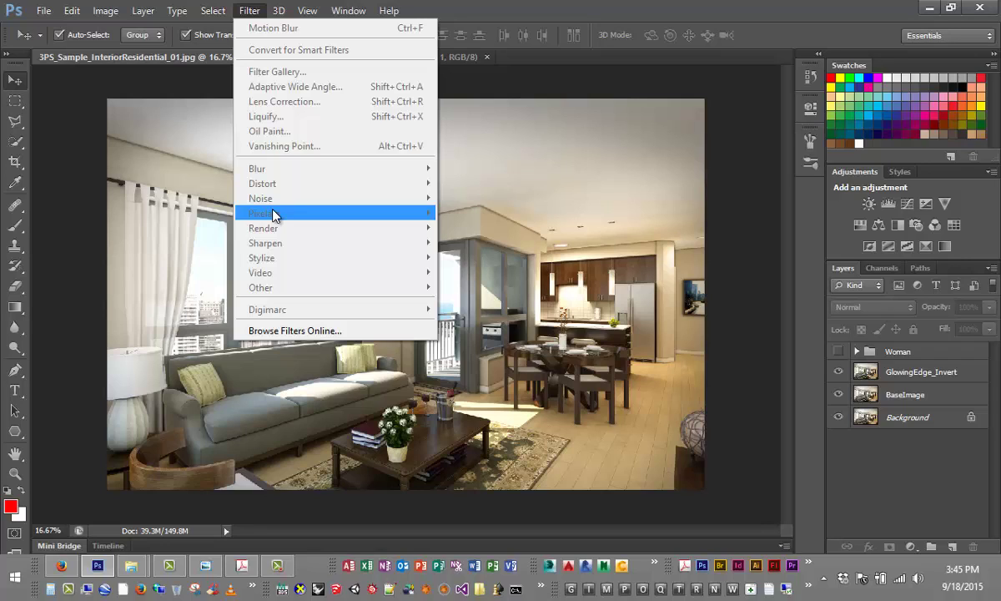
click(927, 373)
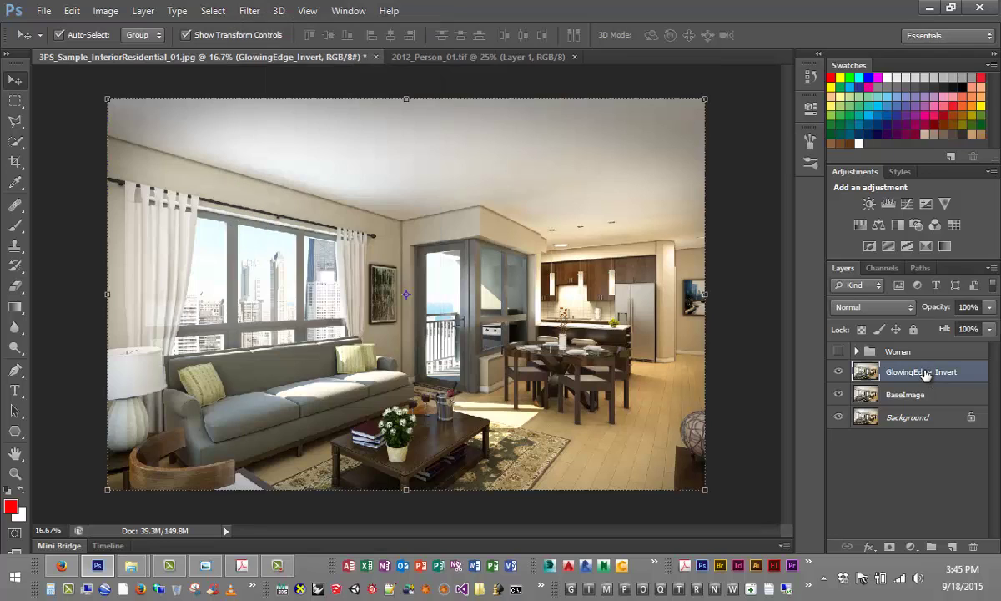
click(239, 11)
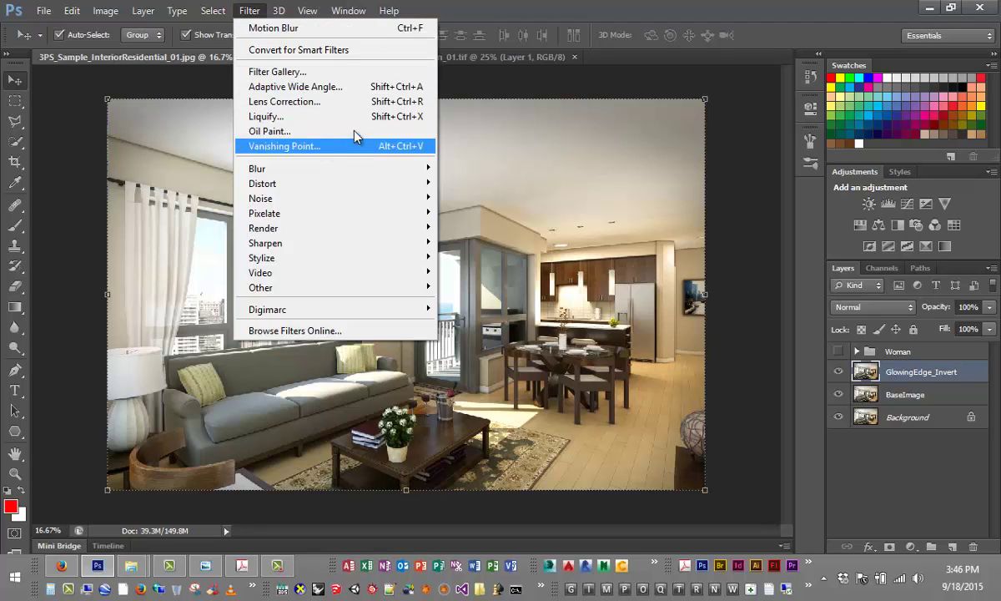
Step: Open Filter Gallery and choose Stylize > Glowing Edges
click(268, 75)
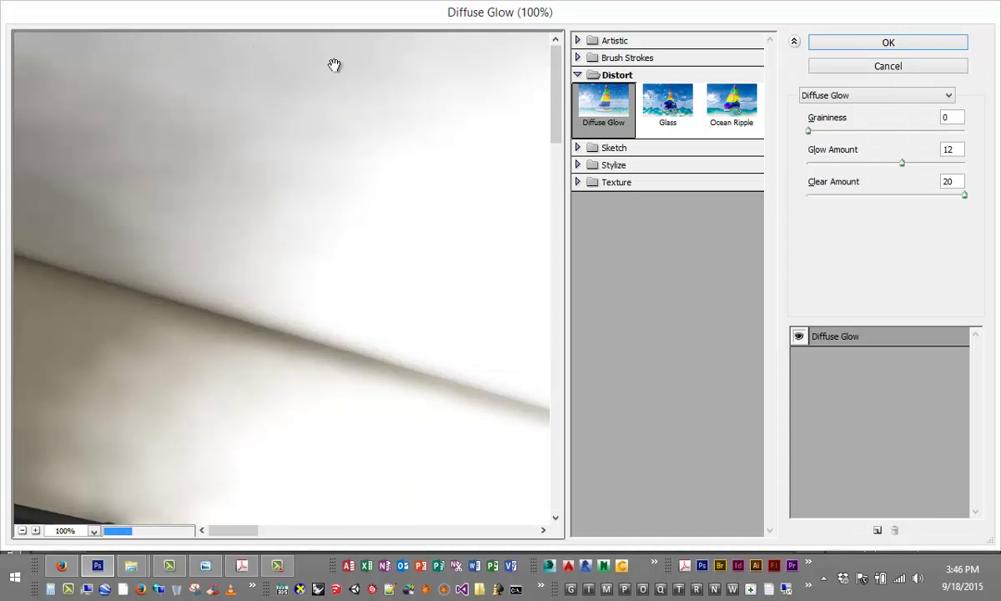
click(578, 76)
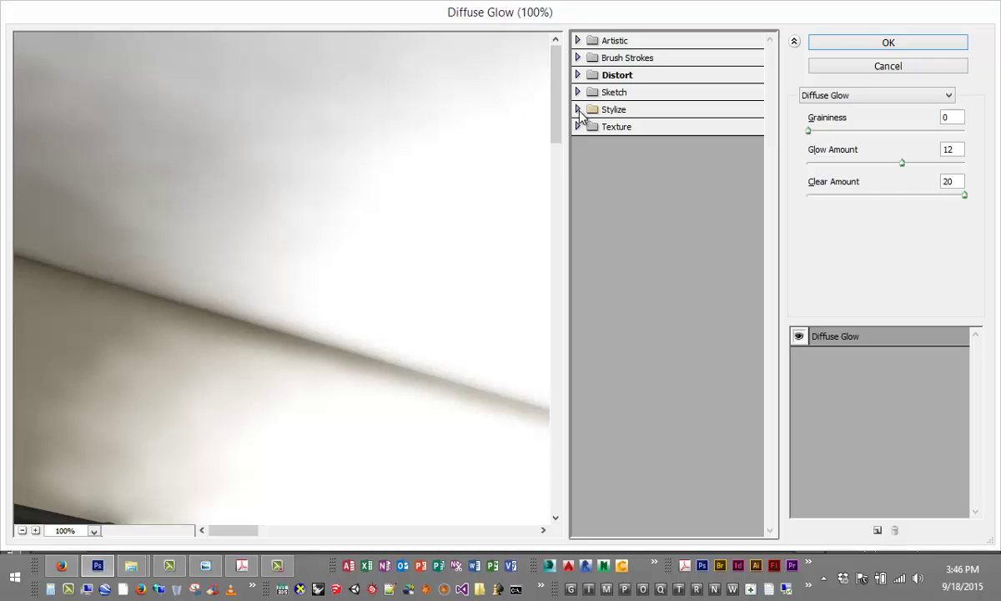
click(577, 109)
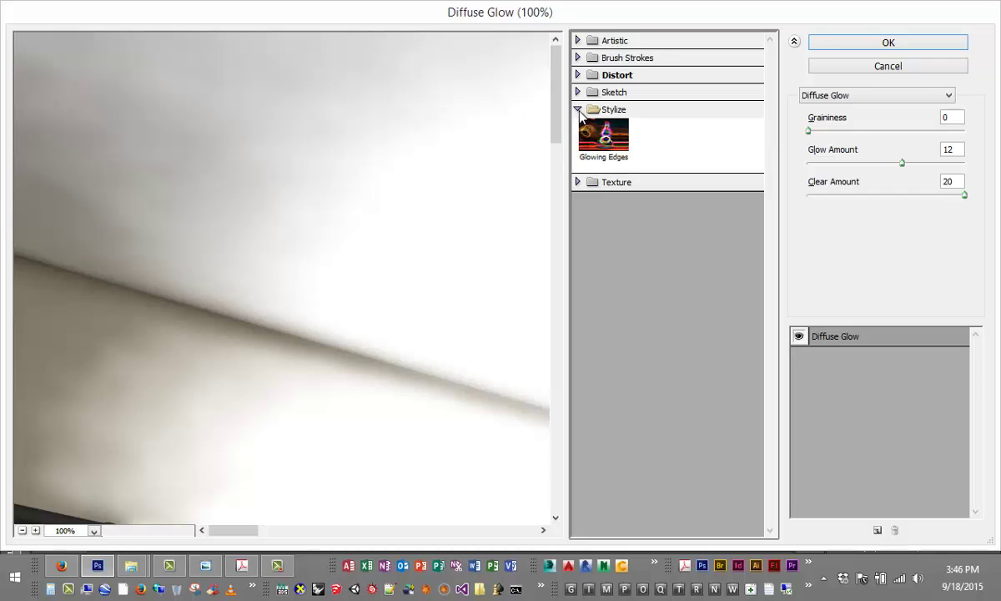
key(alt)
click(594, 150)
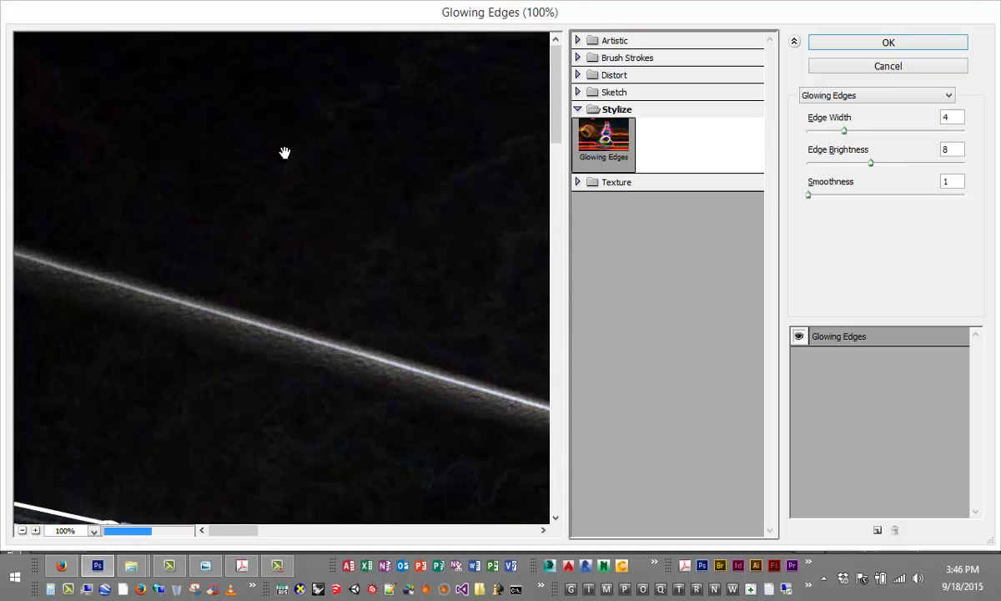
alt+click(285, 155)
Step: Zoom the preview out to 12.5% and raise Edge Brightness from 8 to 10
alt+click(285, 153)
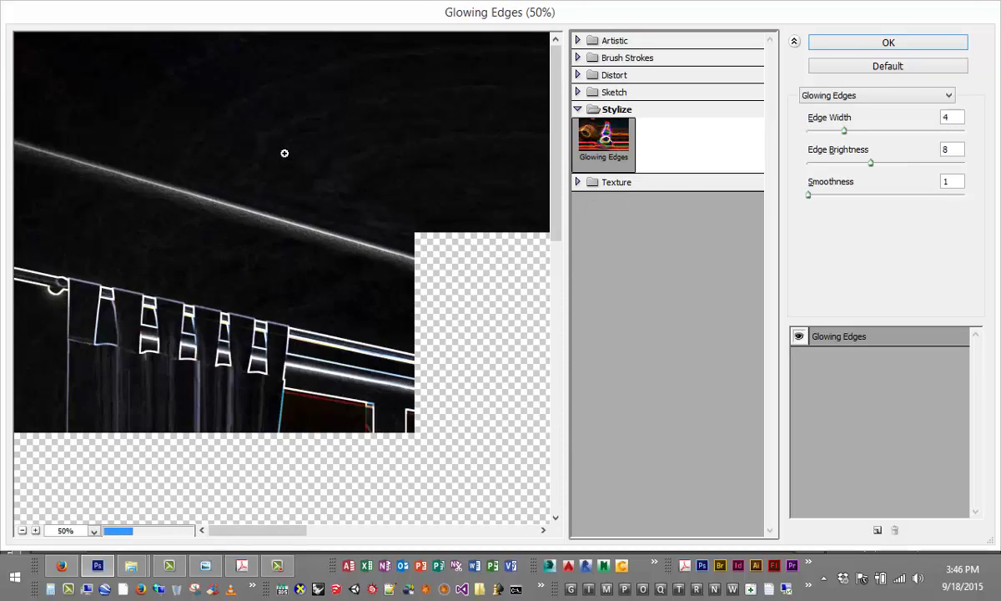
alt+click(284, 152)
alt+click(284, 153)
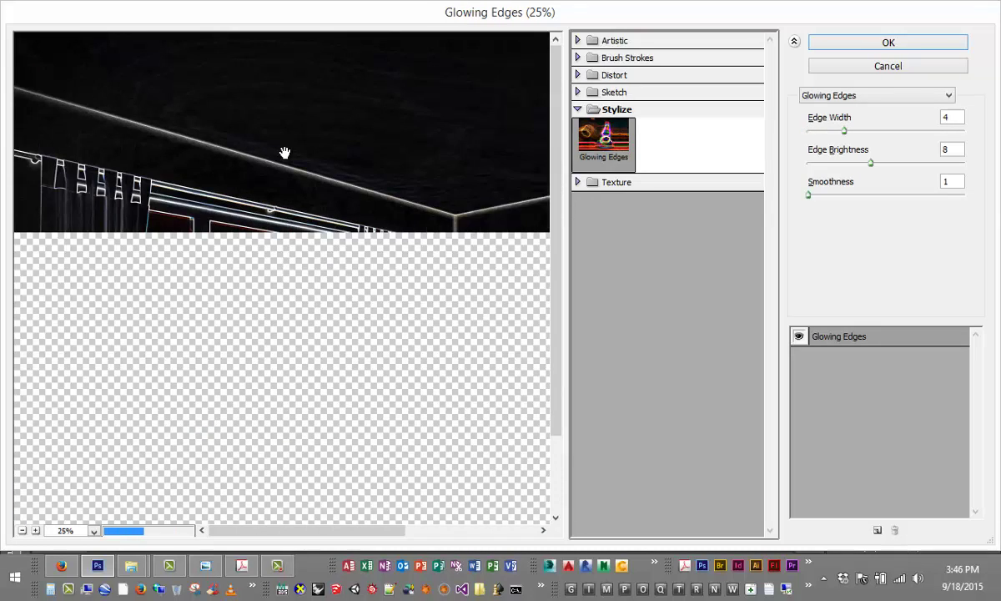
alt+click(284, 153)
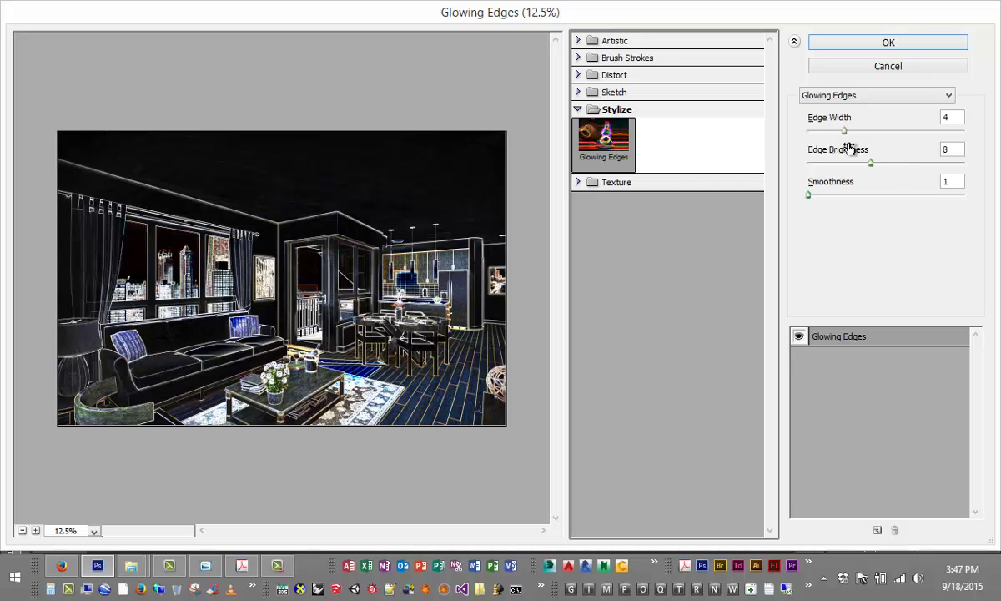
drag(871, 165, 886, 180)
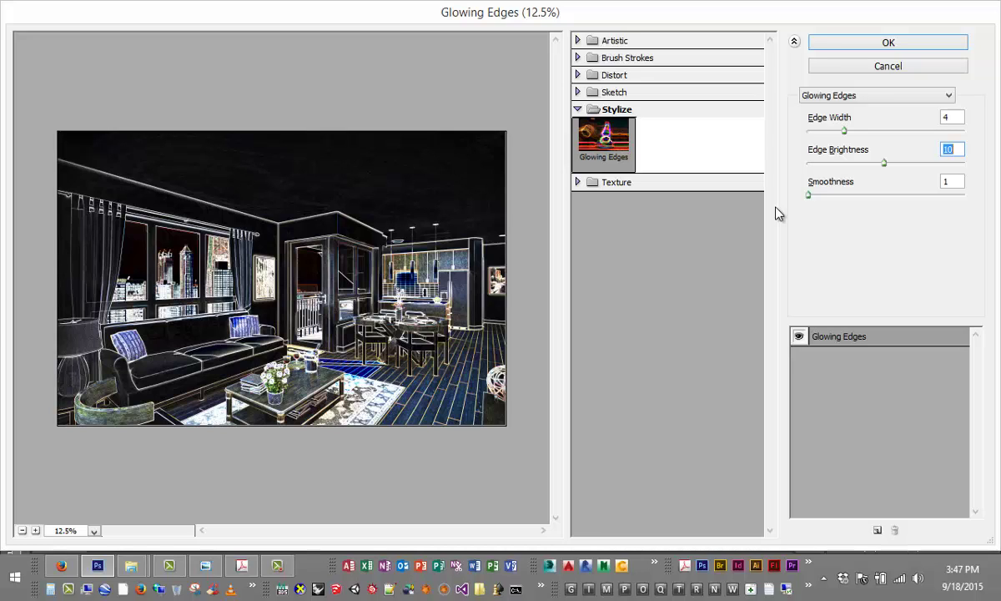
Step: Apply Glowing Edges, then desaturate the layer into grey outlines on black
click(891, 42)
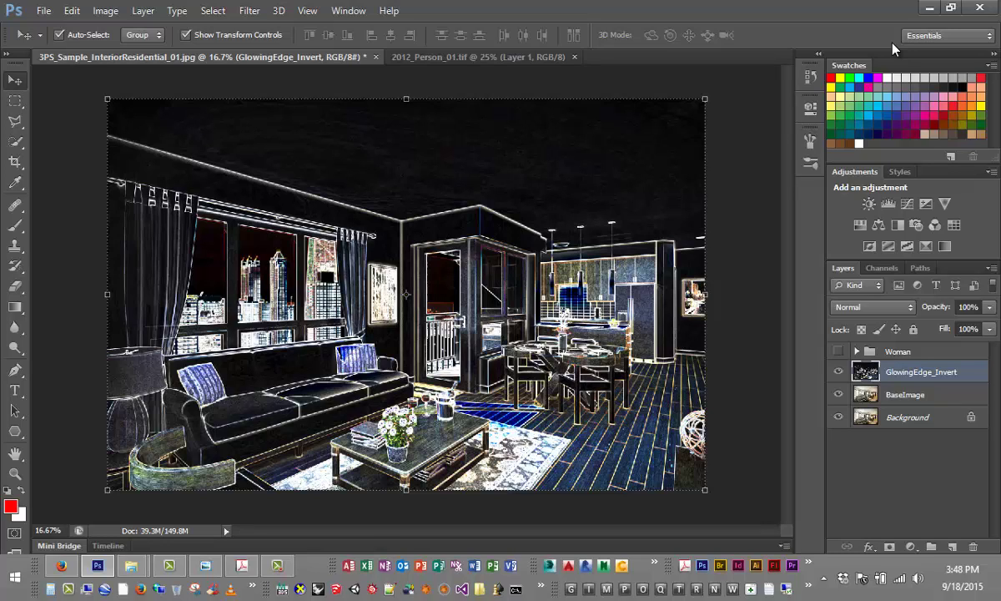
click(106, 11)
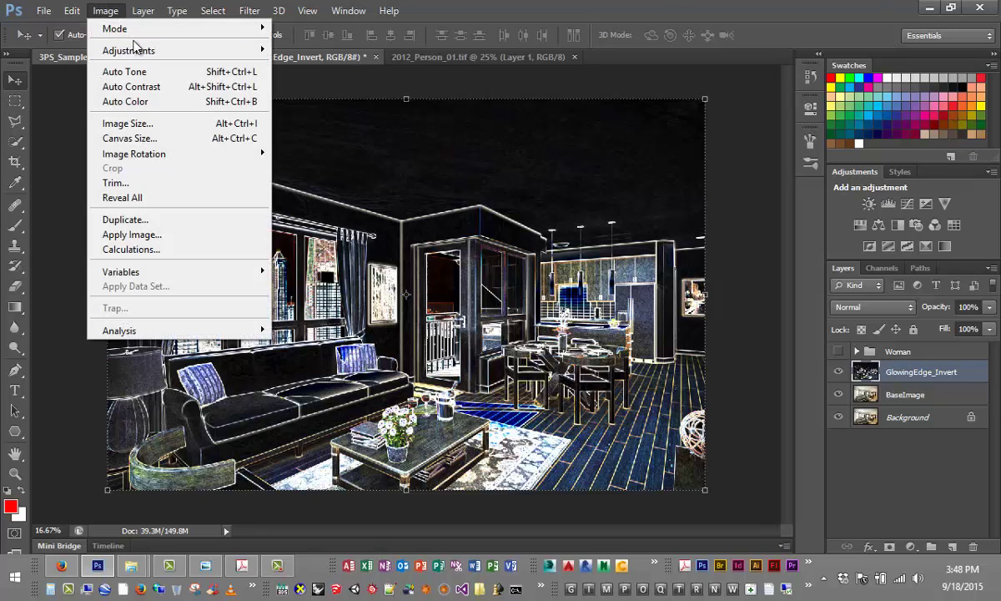
mouse_move(135, 50)
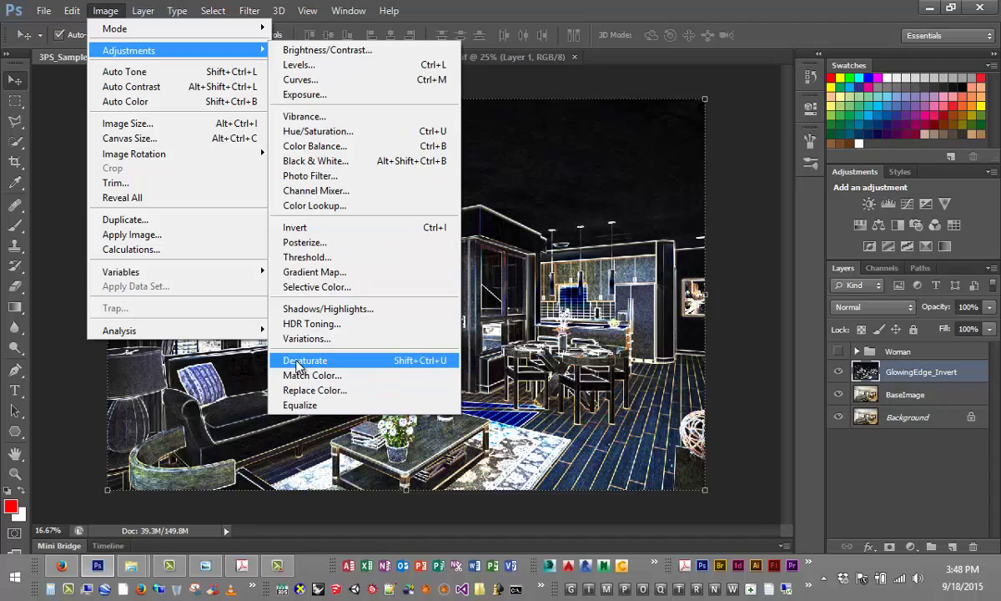
click(298, 360)
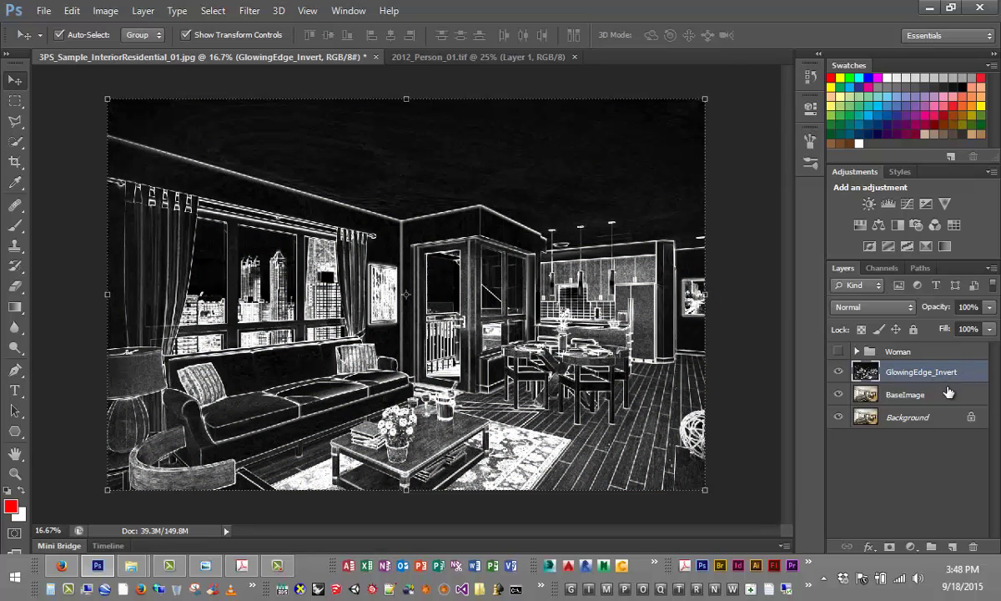
Step: Invert GlowingEdge_Invert with Image > Adjustments > Invert, giving dark lines on white
click(104, 11)
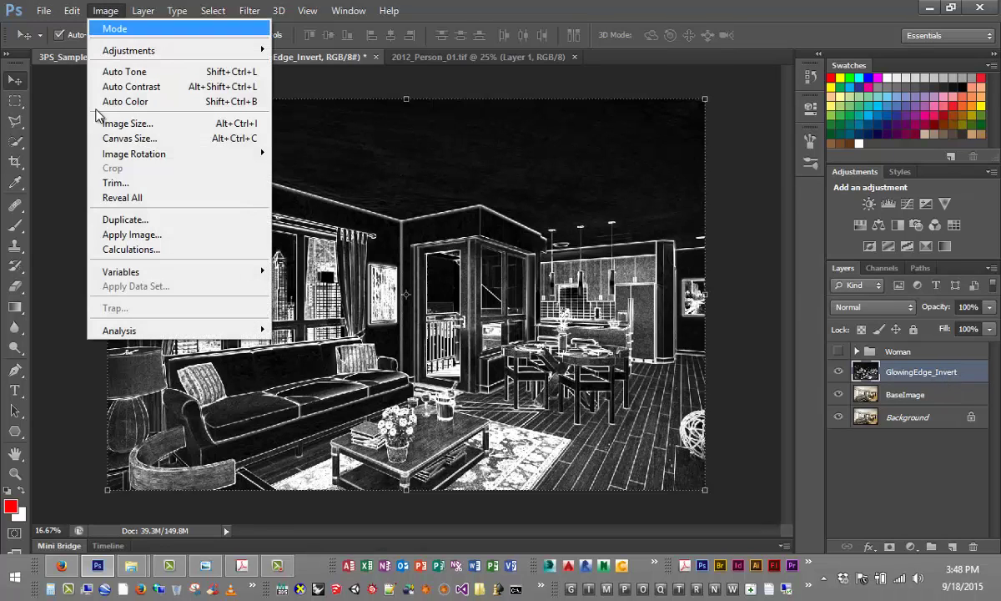
mouse_move(127, 53)
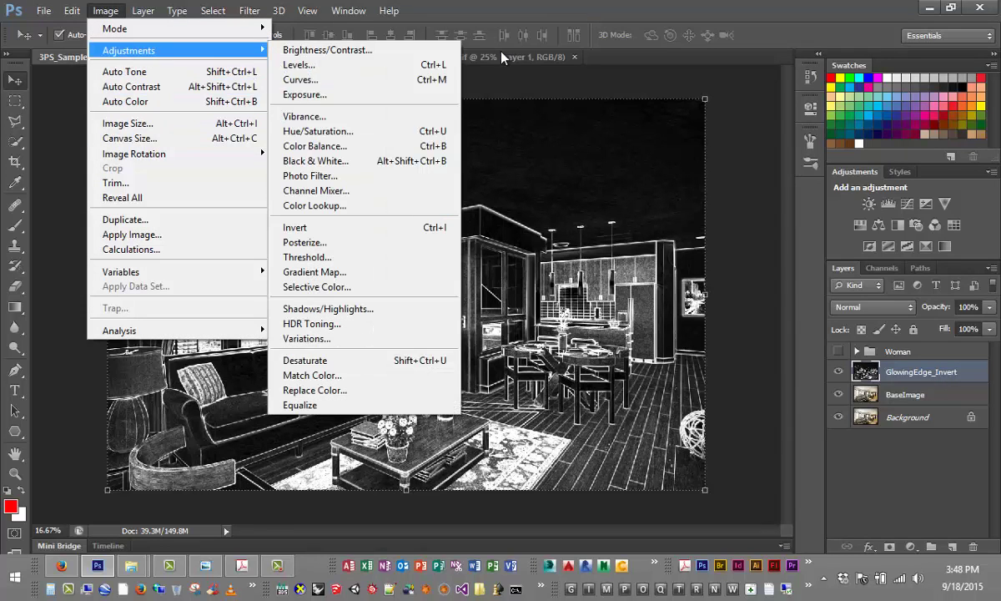
click(377, 228)
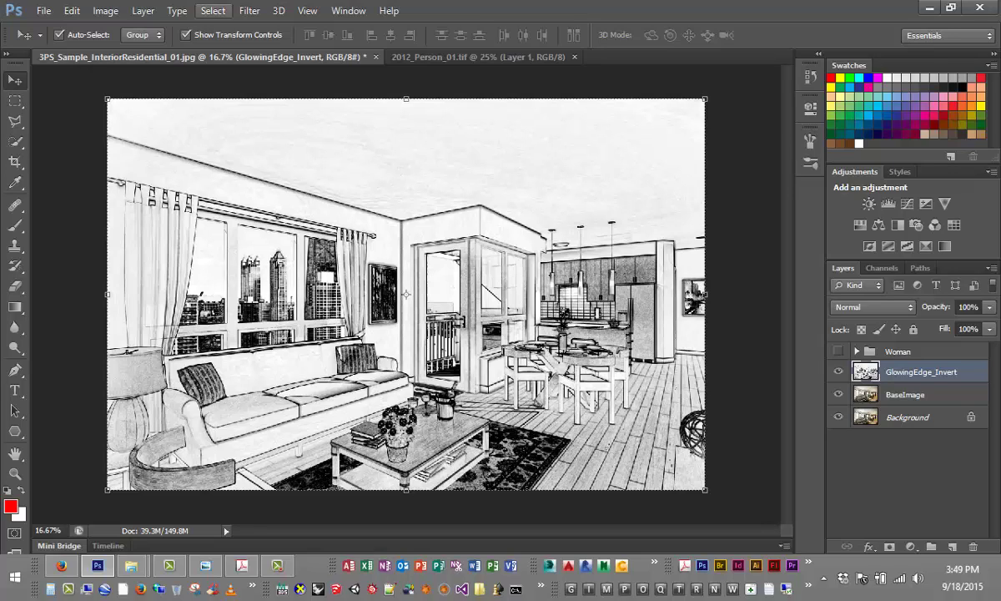
click(891, 396)
double_click(906, 377)
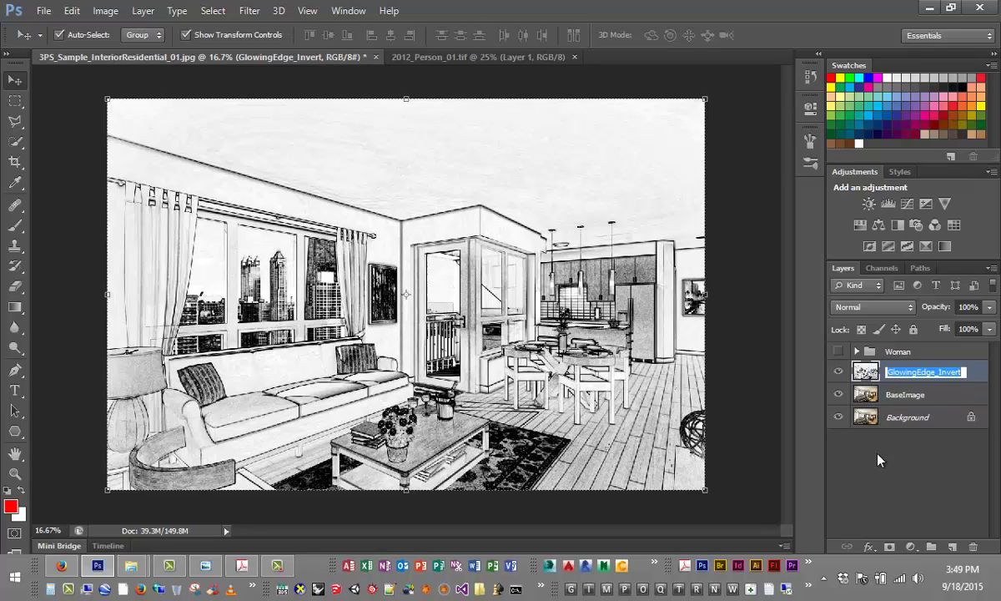
ctrl+click(894, 369)
click(901, 374)
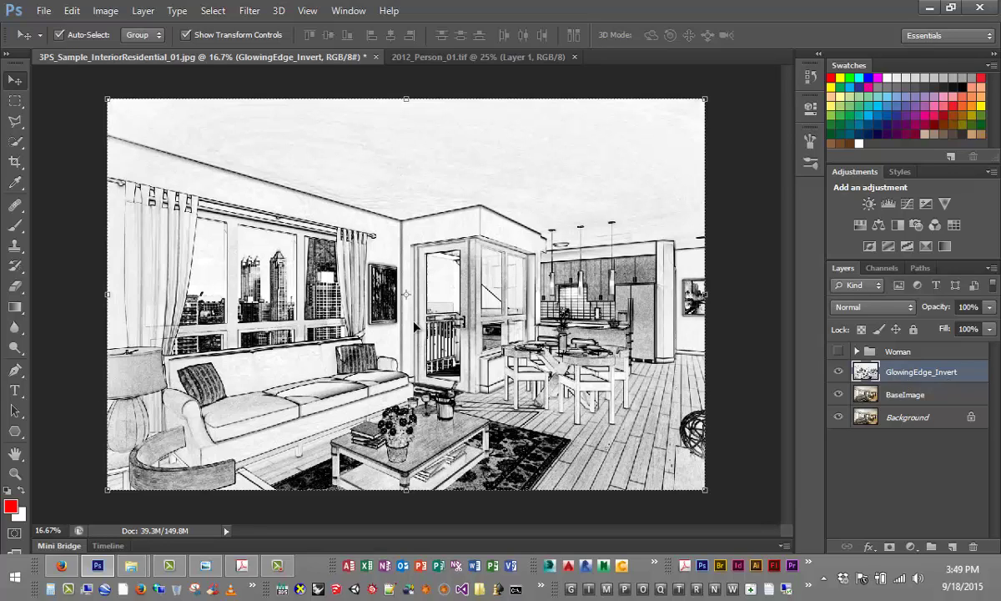
Step: Change the GlowingEdge_Invert layer's blend mode to Darken
click(867, 308)
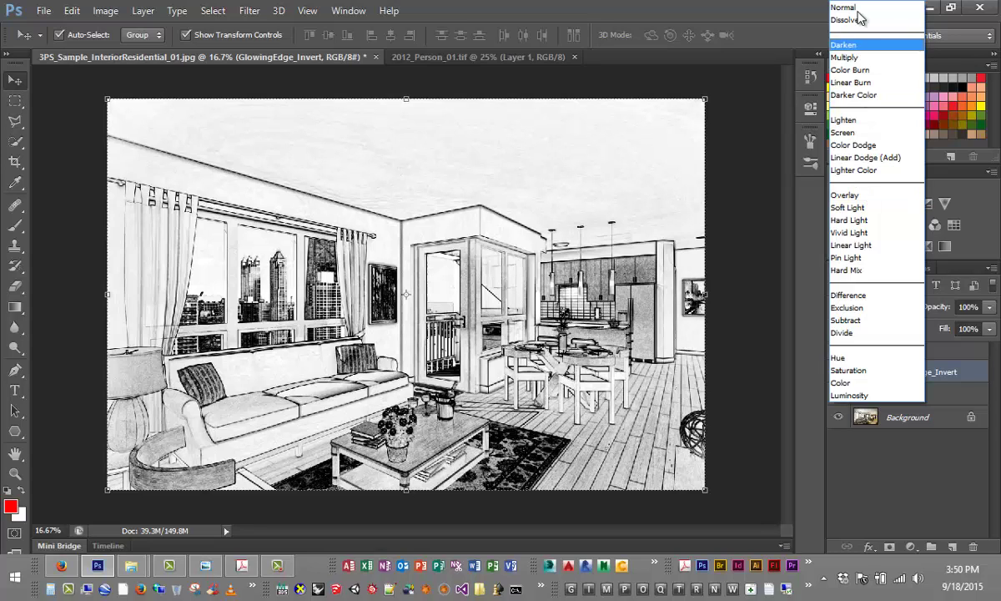
click(857, 46)
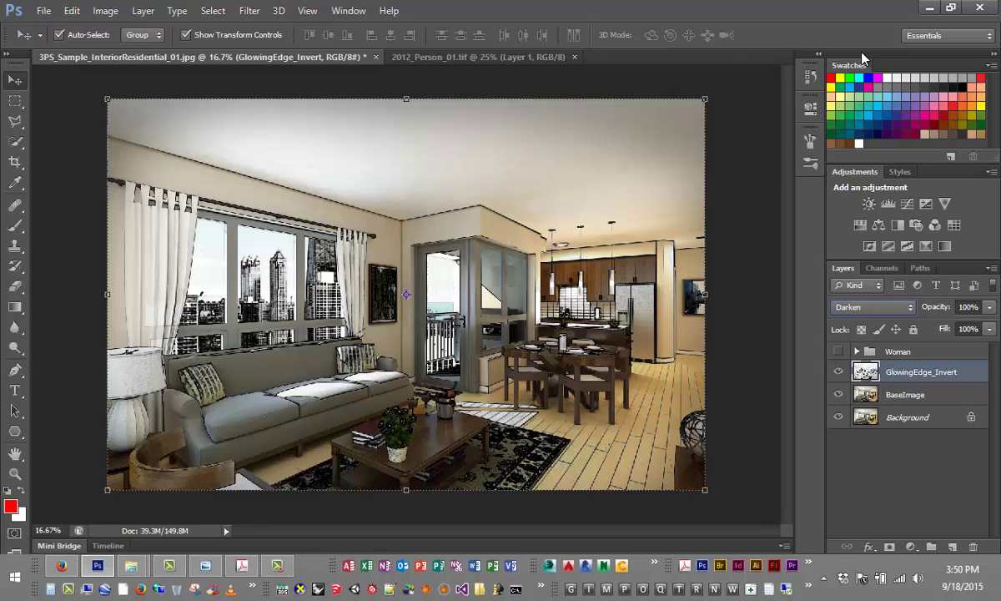
Step: Invert the sketch layer twice, then switch its blend mode to Linear Light
click(111, 10)
mouse_move(218, 49)
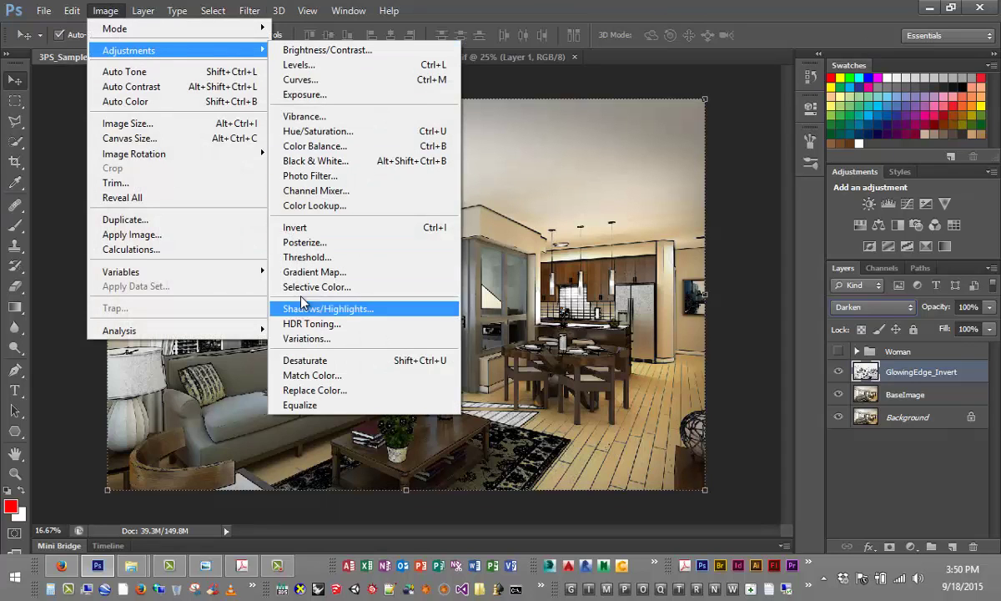
click(293, 227)
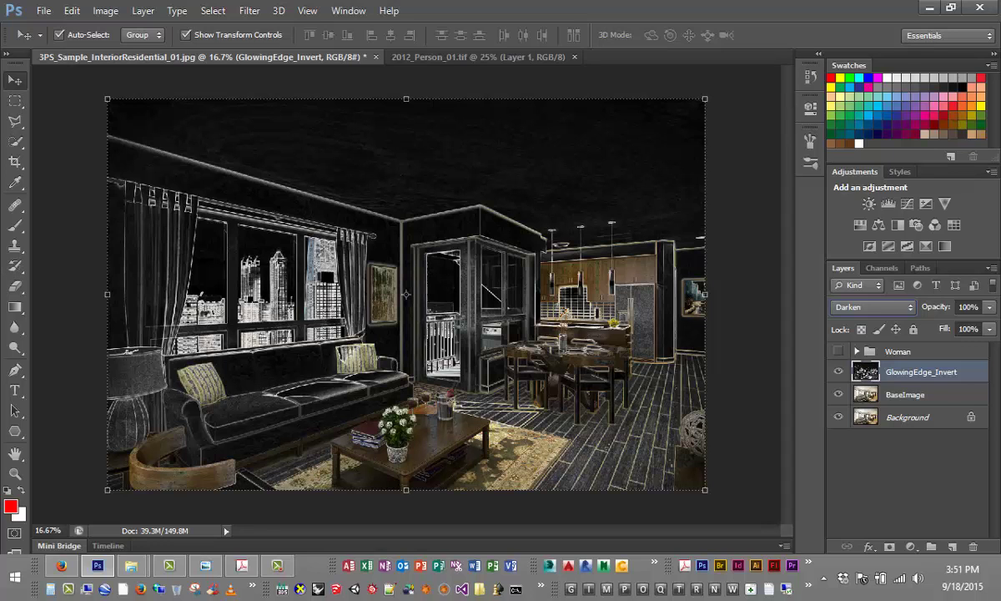
click(108, 10)
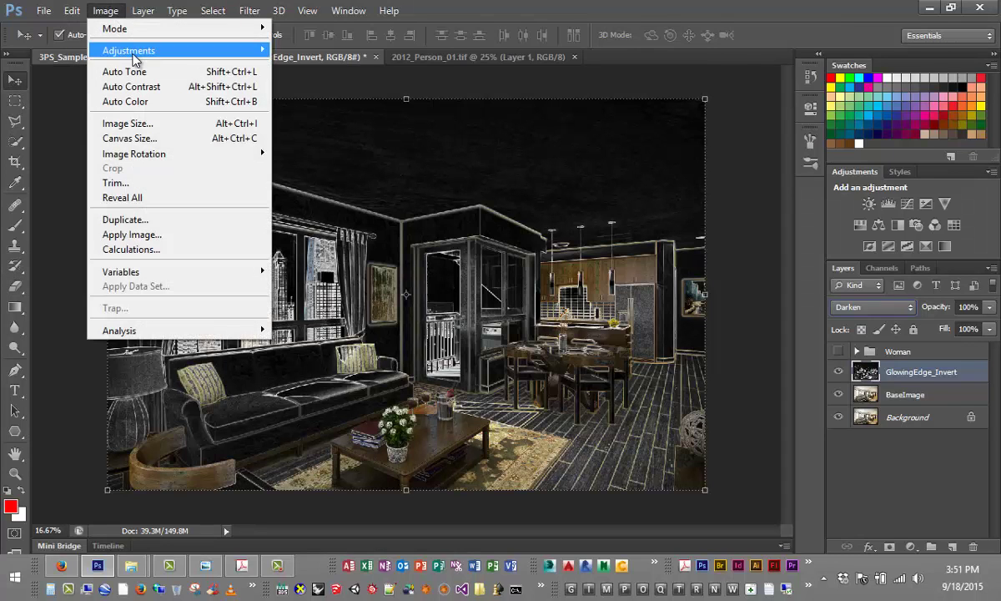
mouse_move(127, 50)
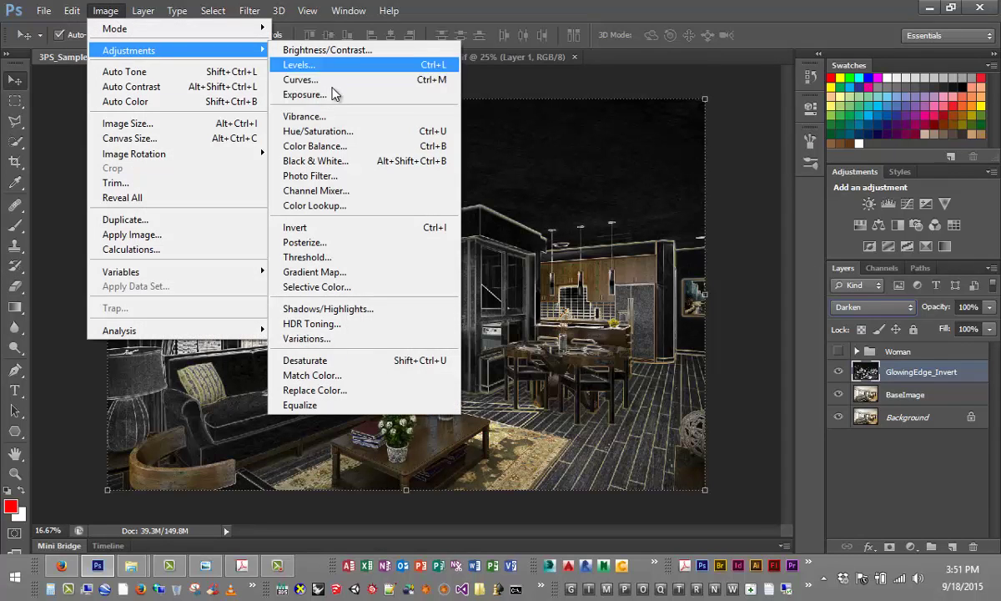
click(317, 227)
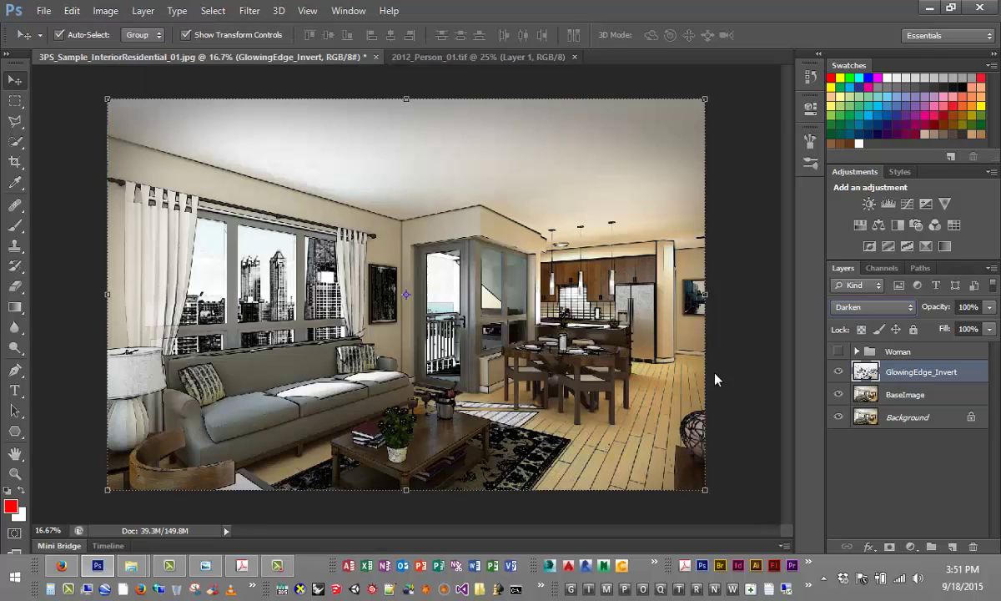
click(867, 307)
click(868, 245)
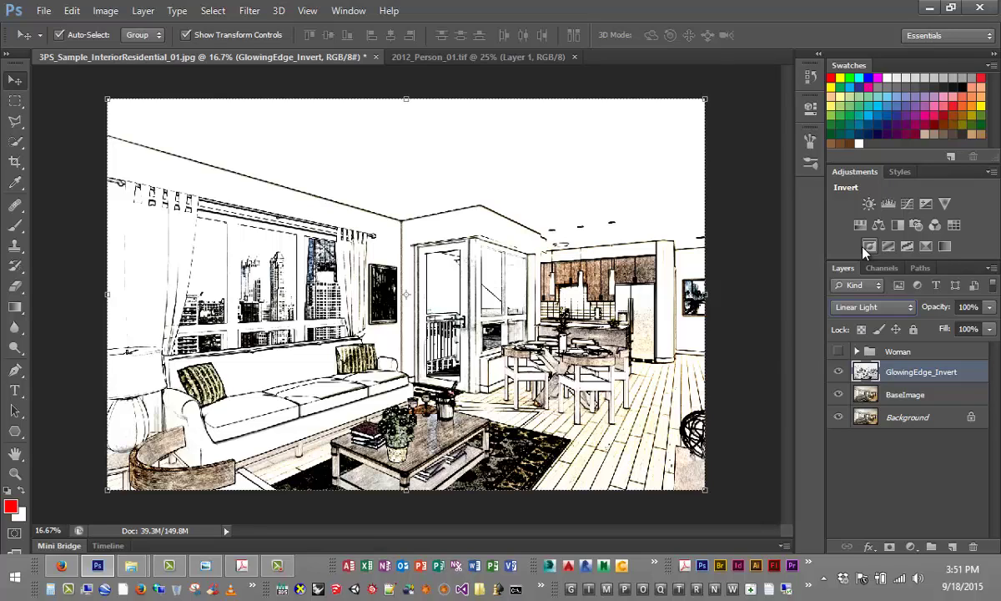
Step: Try Hard Mix on GlowingEdge_Invert, then settle on Overlay blending
click(855, 307)
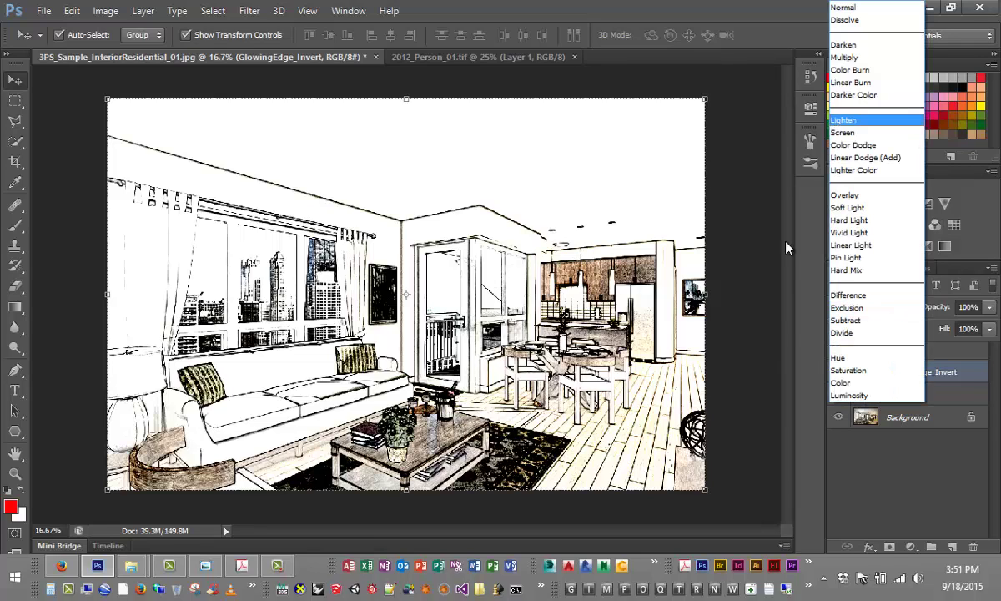
click(843, 270)
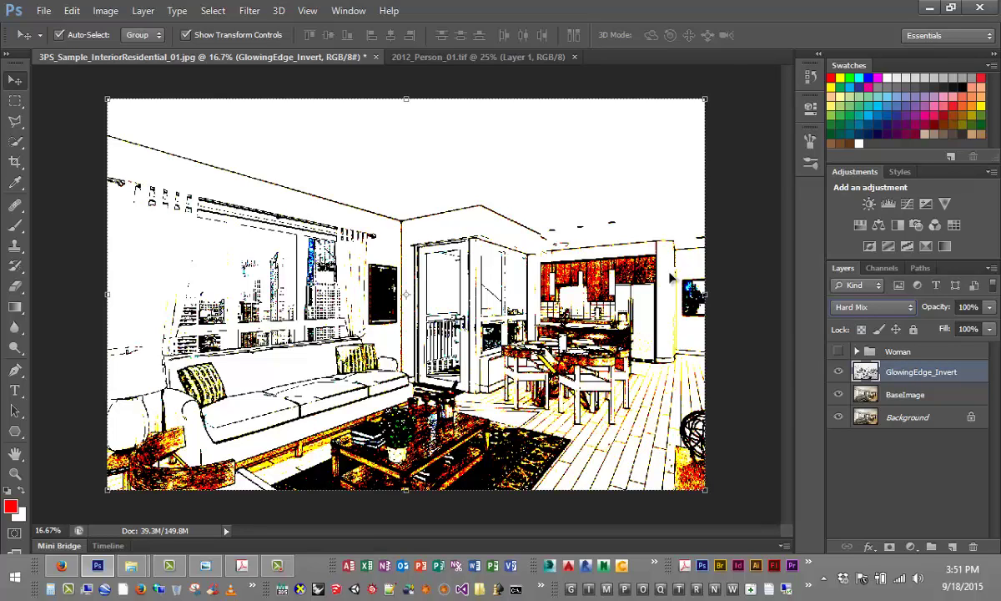
click(845, 308)
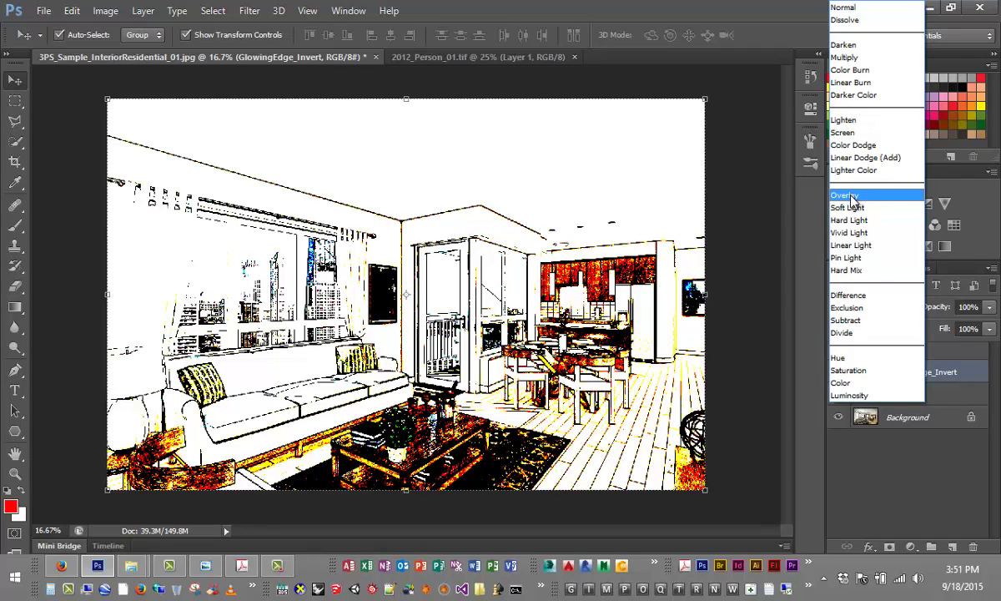
click(848, 194)
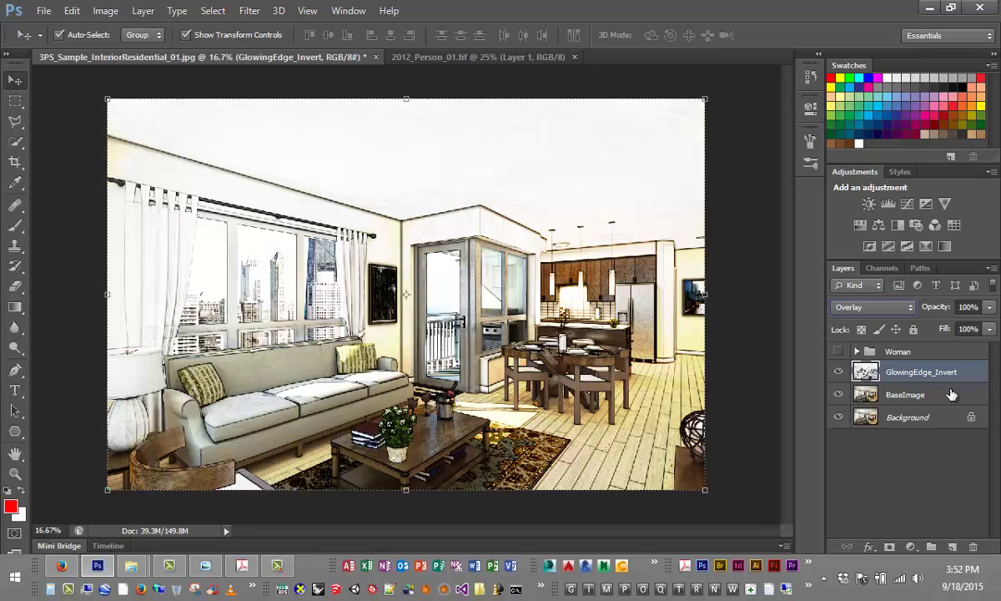
key(shift+alt+n)
Step: Duplicate BaseImage, rename the copy 'Sponge', and select it for filtering
drag(915, 400, 940, 495)
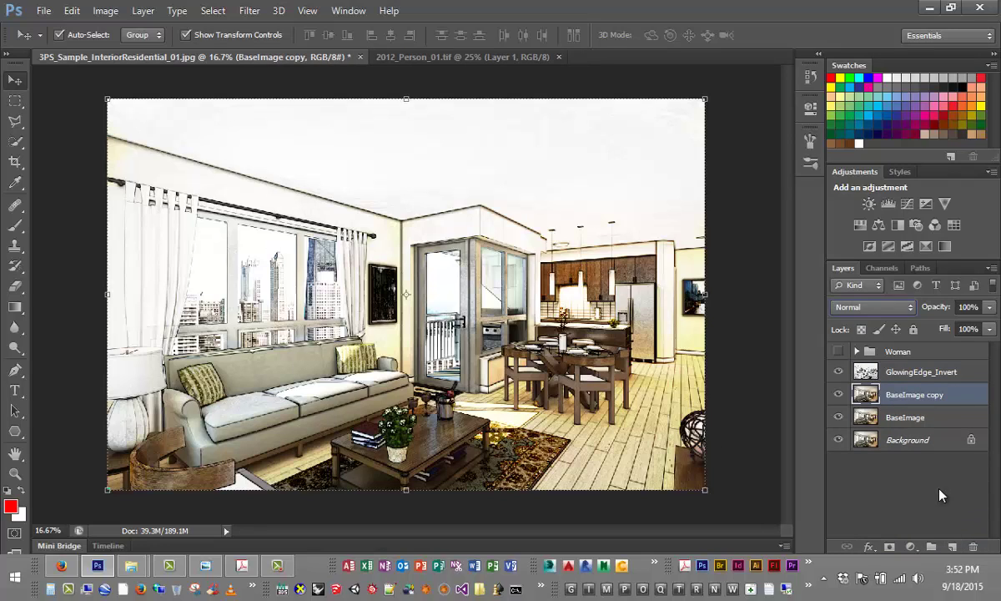
double_click(918, 395)
text(Sponge)
click(893, 460)
click(908, 397)
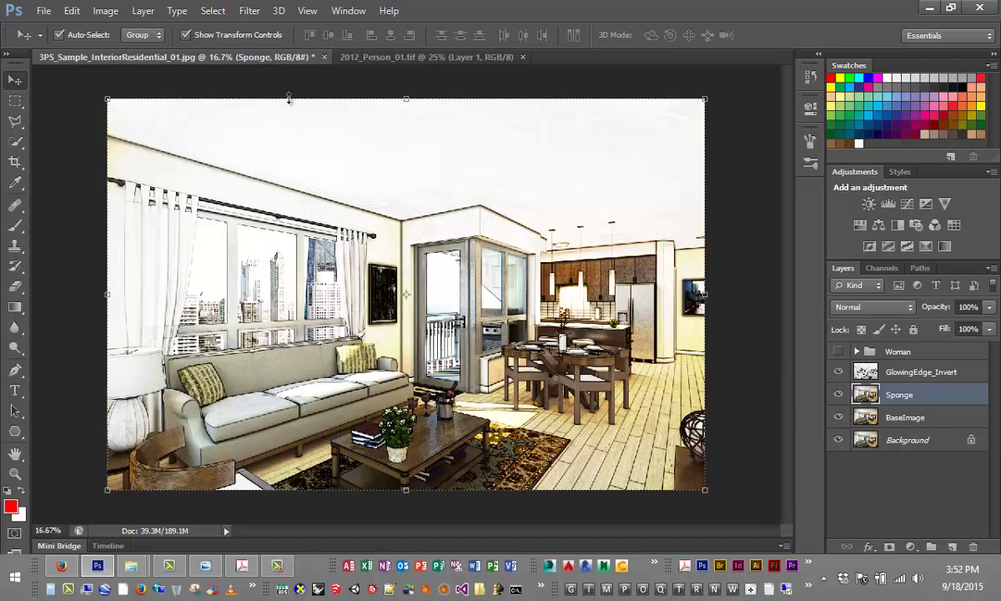
click(249, 10)
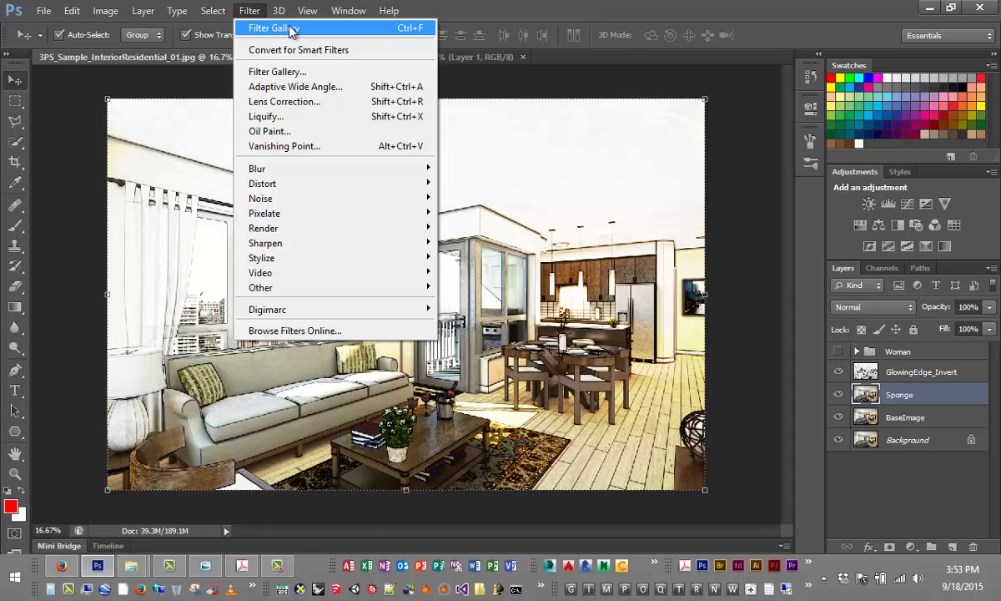
Step: Zoom out the gallery preview and try Artistic's Colored Pencil and Paint Daubs before picking Sponge
click(288, 71)
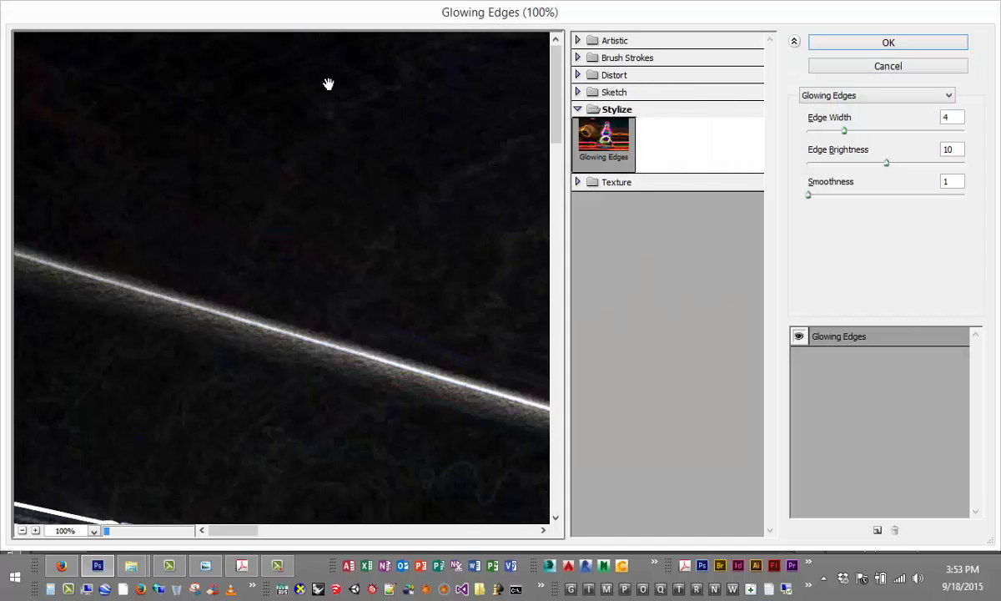
alt+click(274, 155)
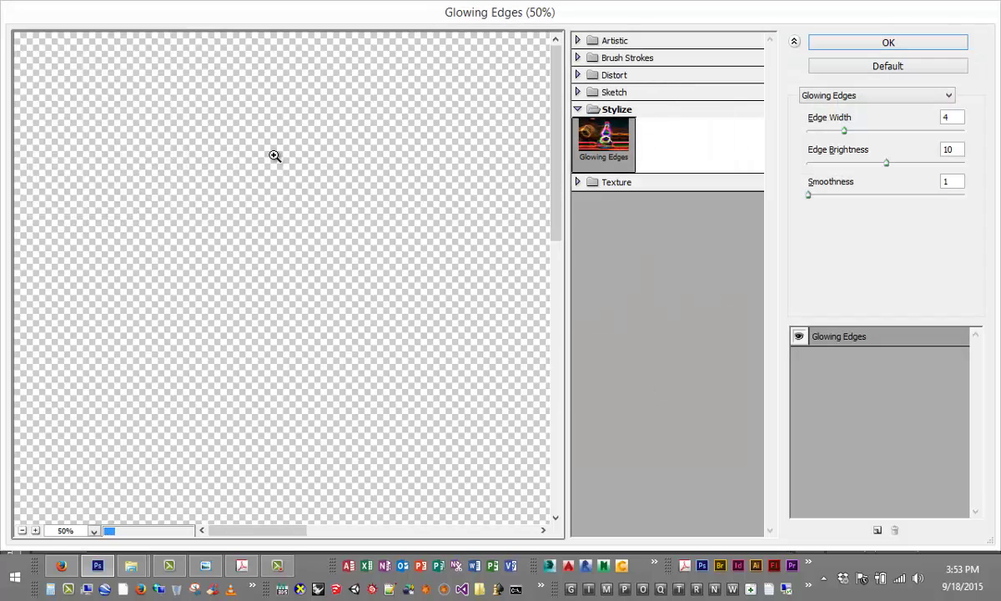
alt+click(276, 155)
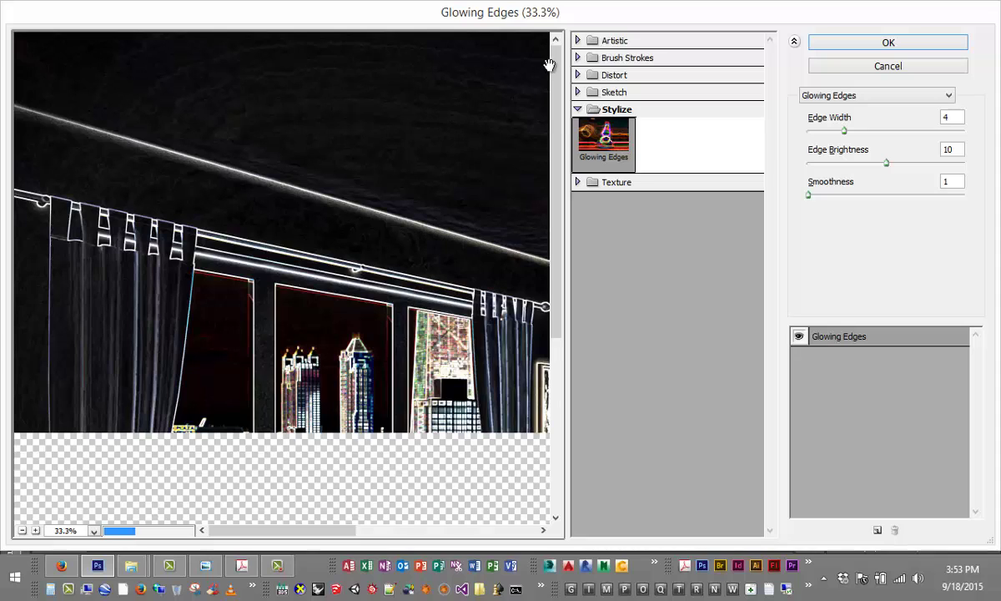
click(577, 41)
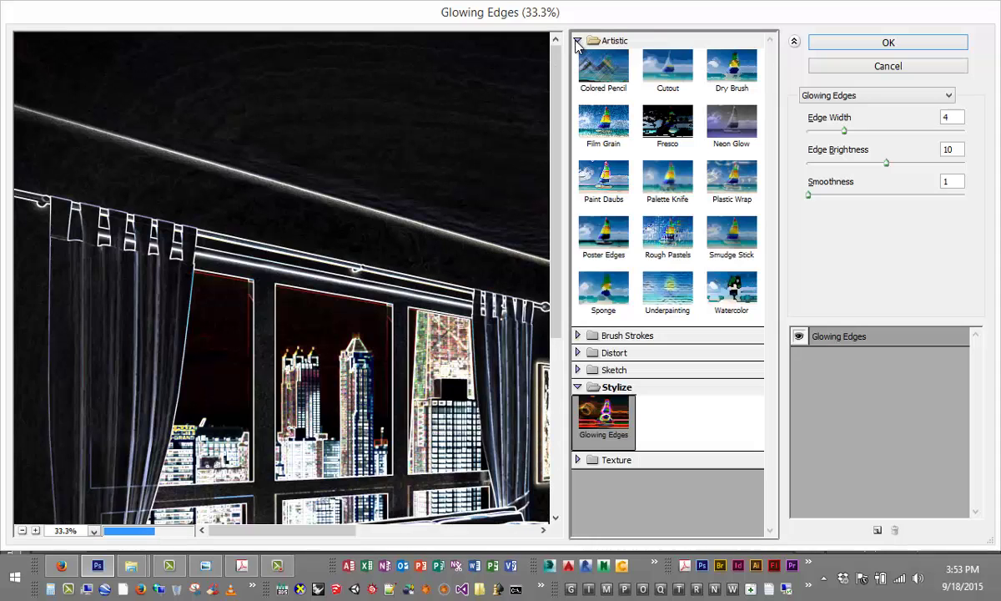
click(620, 86)
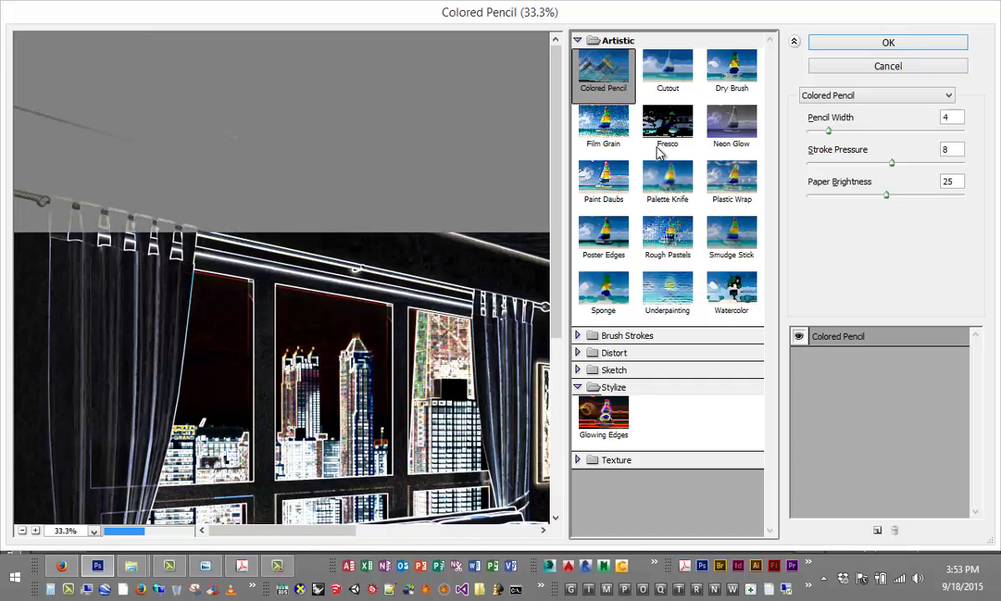
click(624, 190)
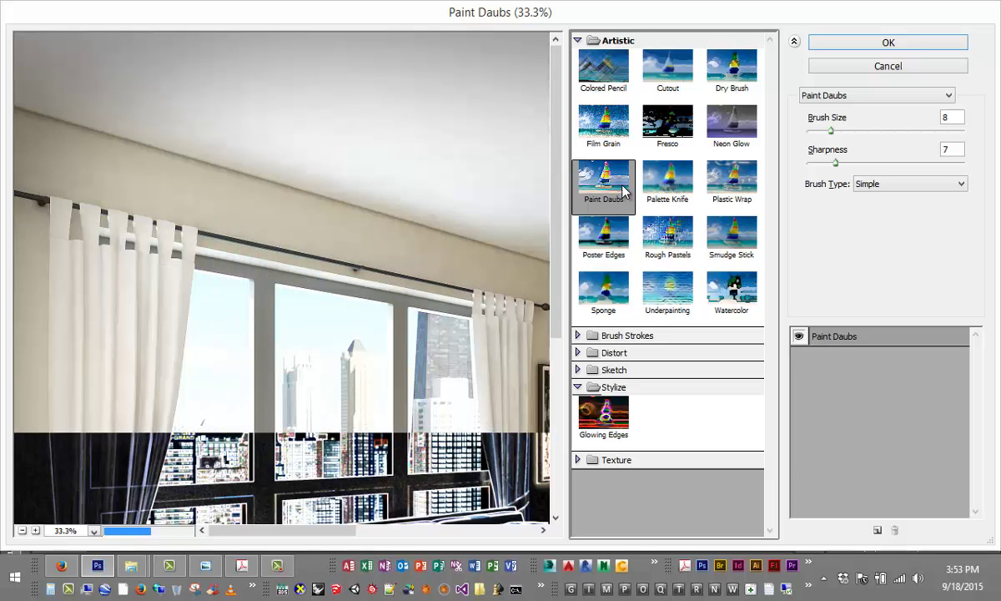
click(607, 311)
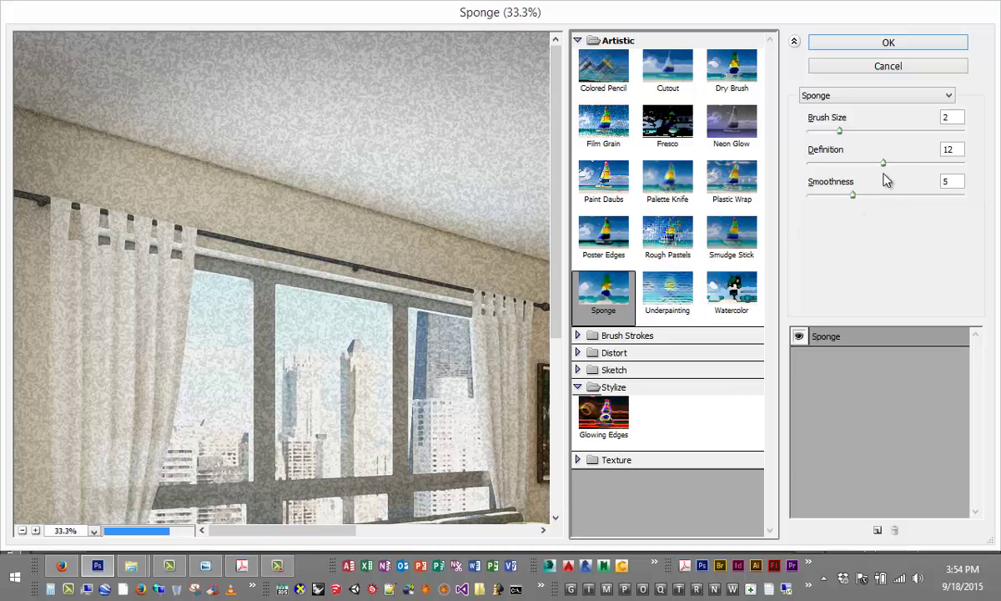
Step: Enter Sponge values Brush Size 3, Definition 10 and Smoothness 8
click(841, 136)
drag(842, 136, 896, 137)
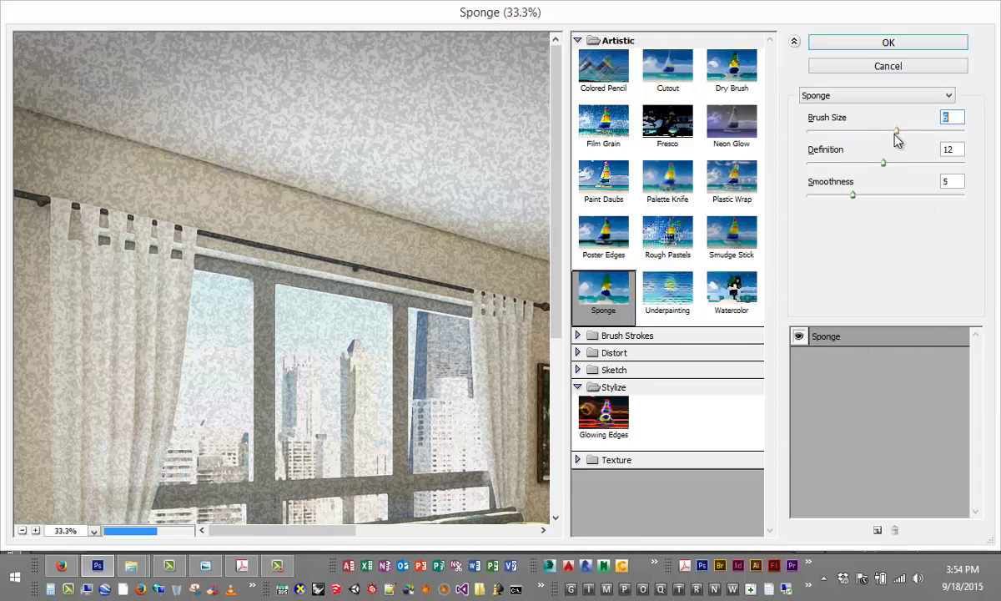
drag(898, 132, 831, 134)
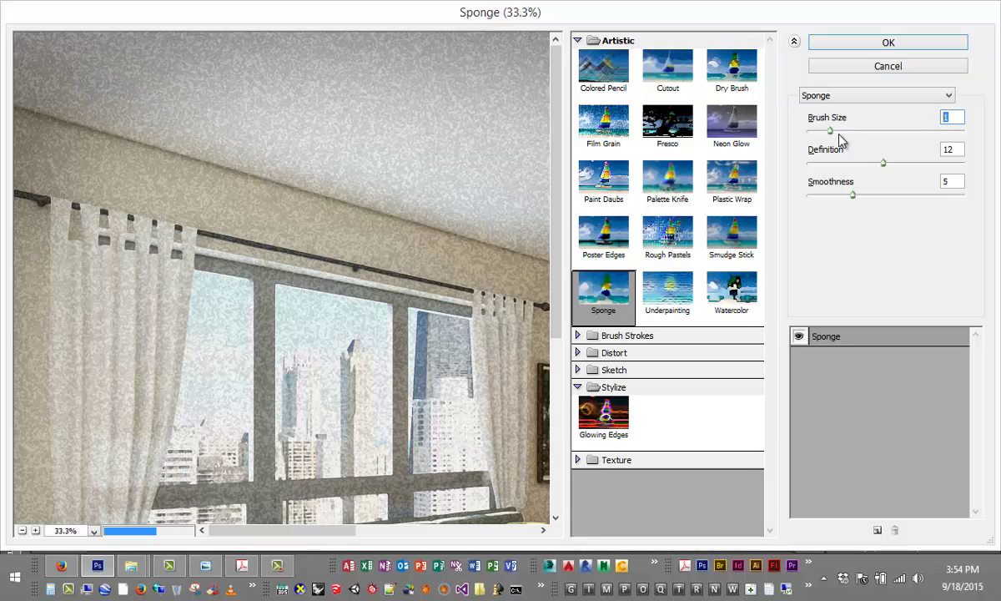
drag(832, 135, 841, 138)
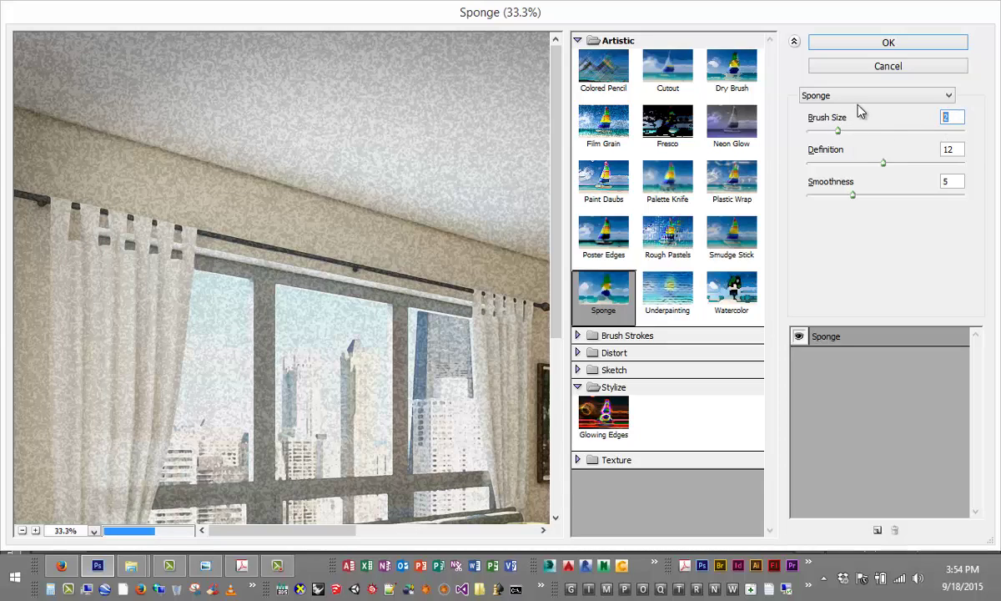
text(3)
double_click(943, 148)
text(10)
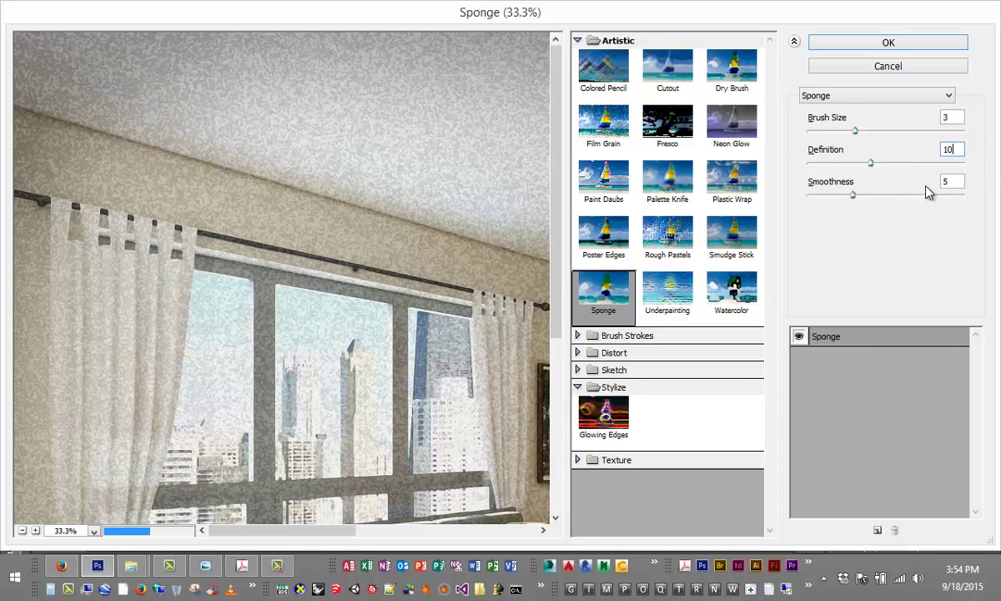
key(Tab)
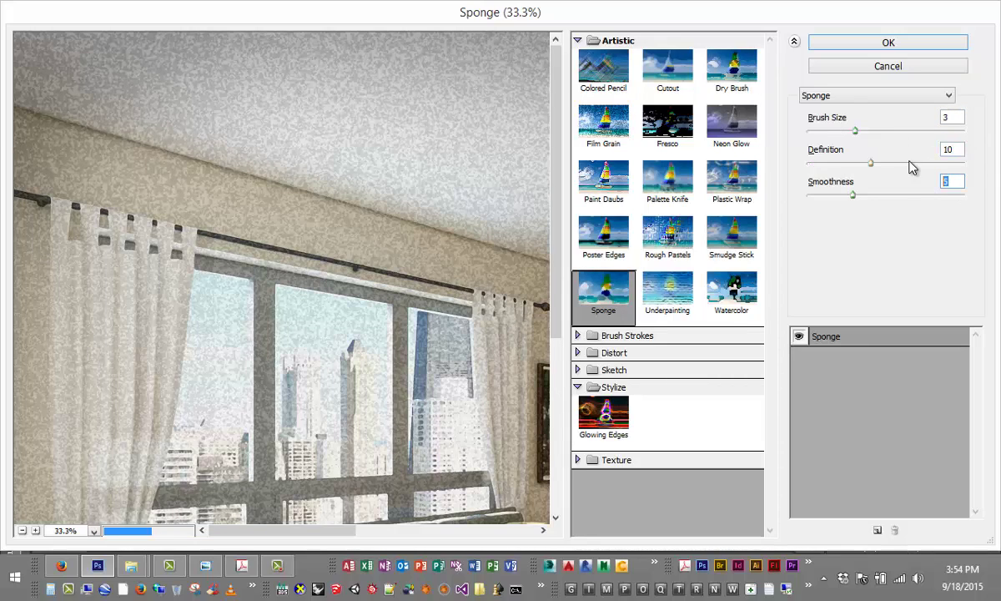
text(8)
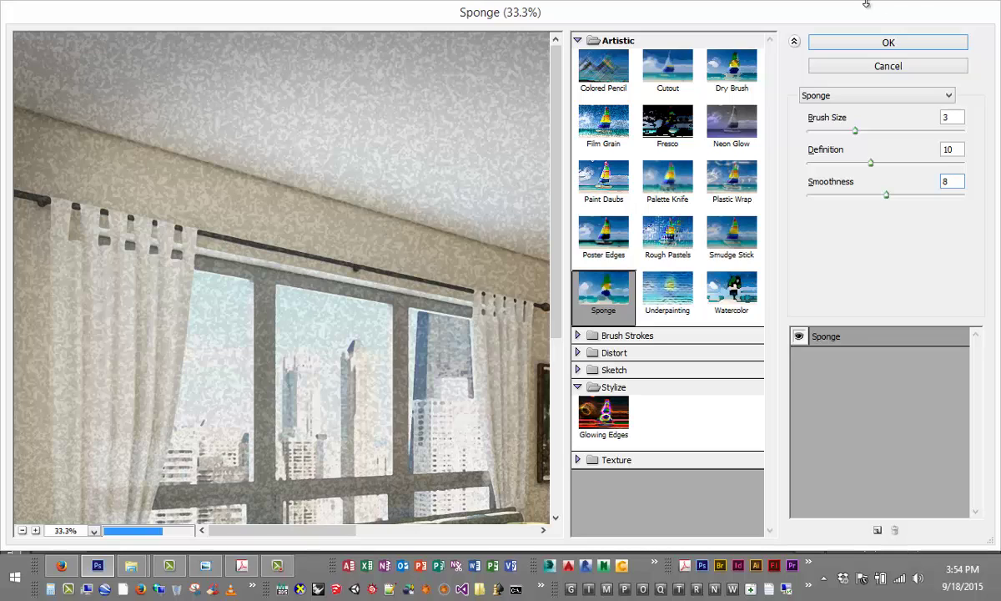
Step: Apply the Sponge filter, compare by toggling the BaseImage layer's visibility, then zoom in
click(909, 43)
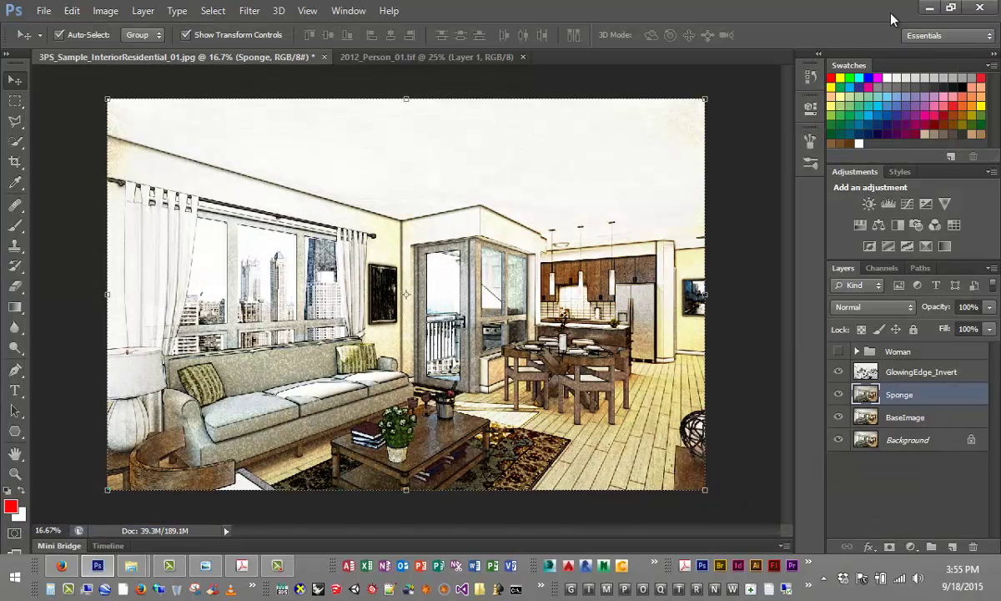
click(837, 417)
click(838, 417)
scroll(410, 334, up, 4)
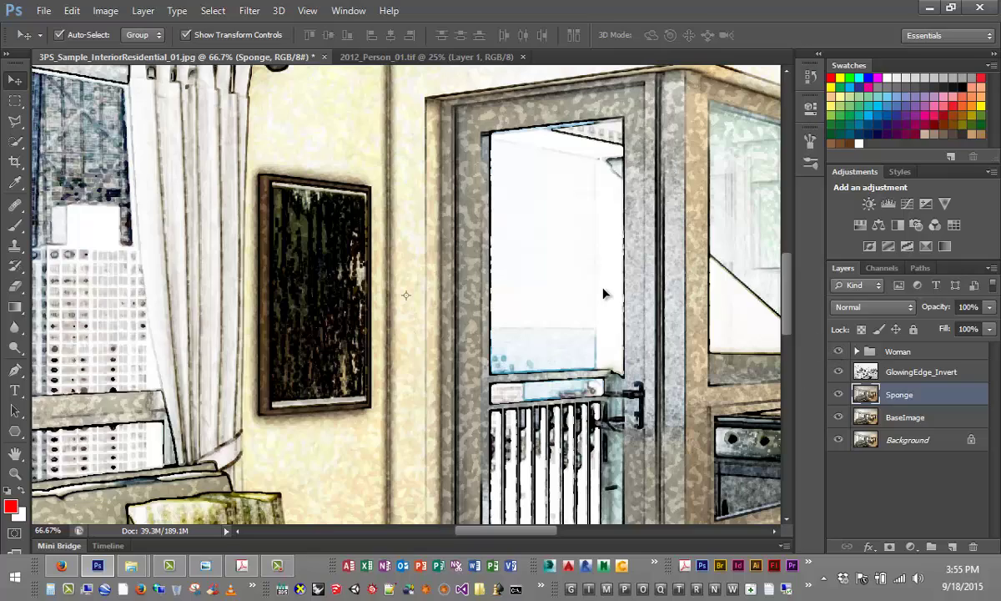
key(ctrl+minus)
key(ctrl+minus)
key(ctrl+minus)
key(ctrl+minus)
key(ctrl+minus)
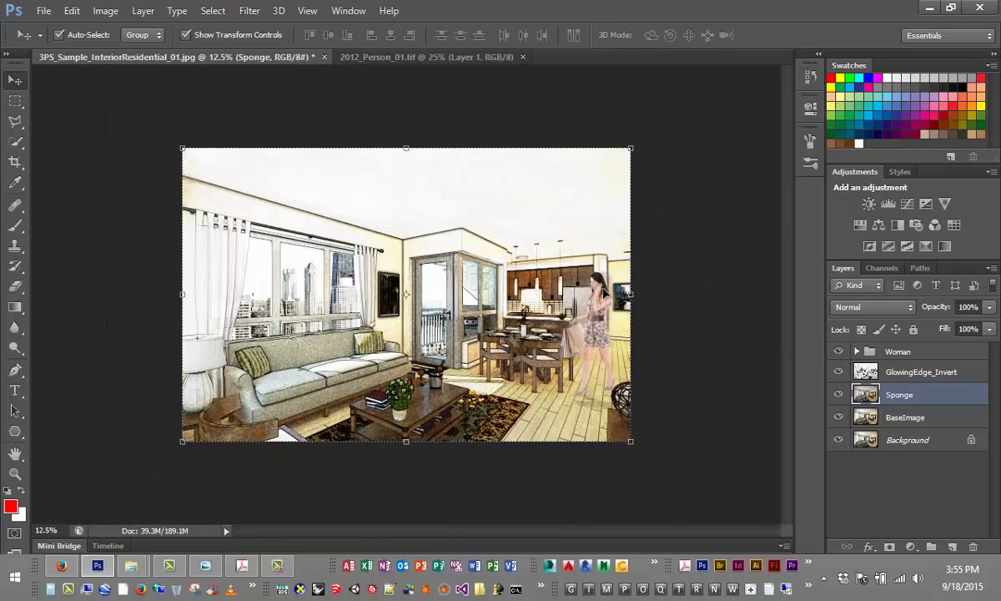
key(ctrl+plus)
key(ctrl+plus)
key(ctrl+plus)
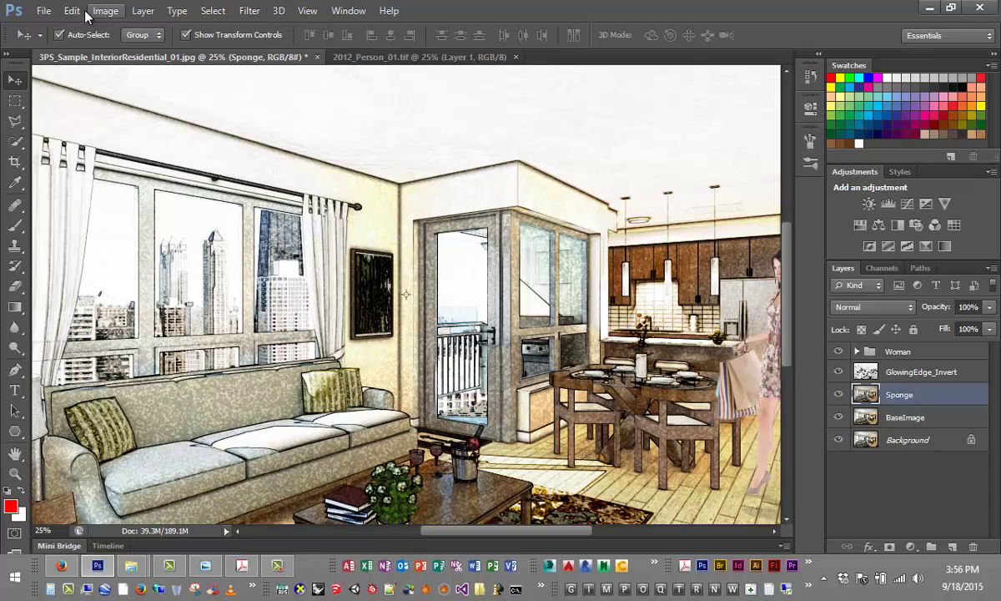
Step: Start a Save As with JPEG chosen as the format
click(43, 10)
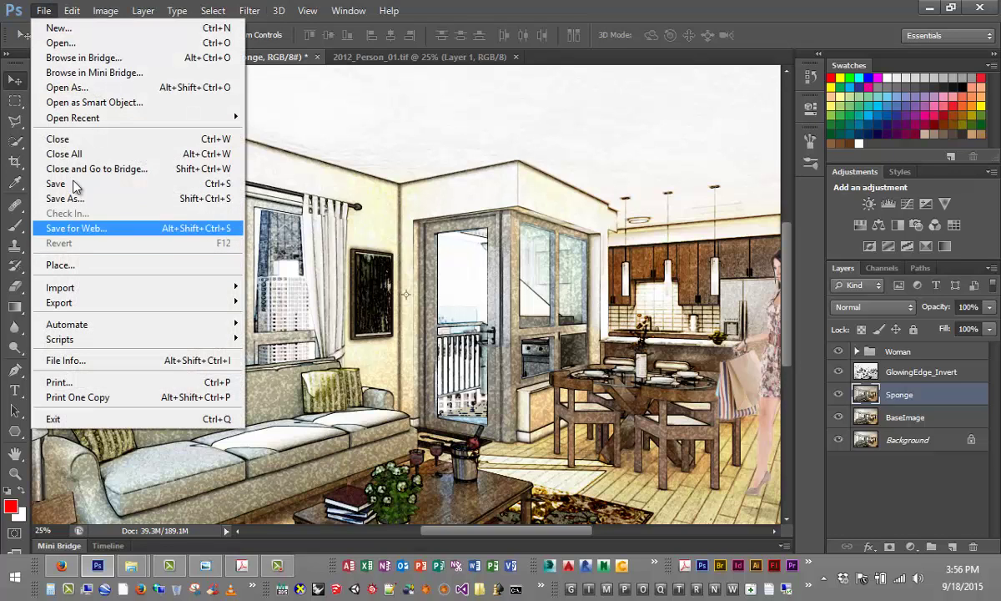
click(70, 198)
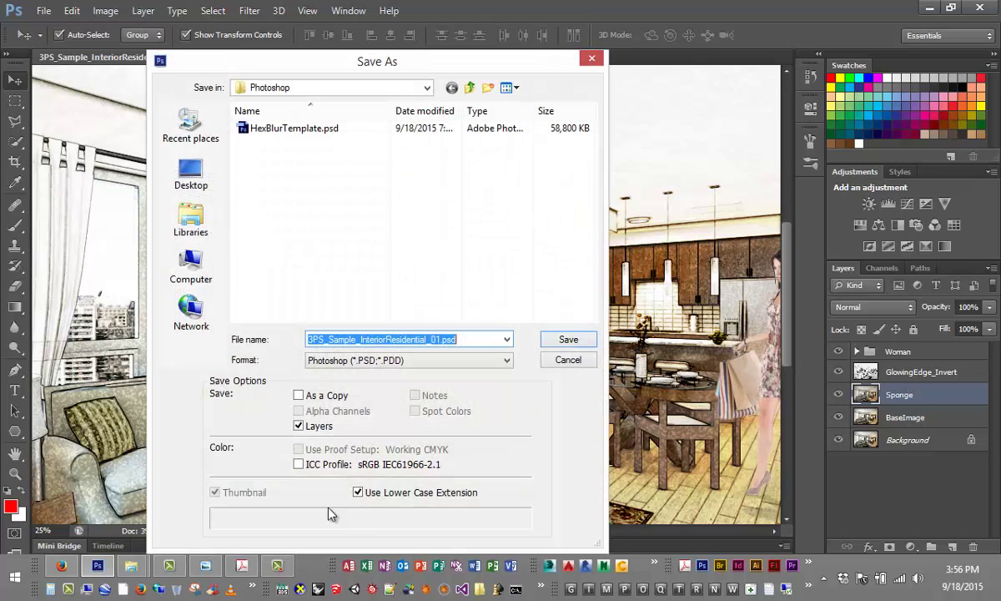
click(434, 366)
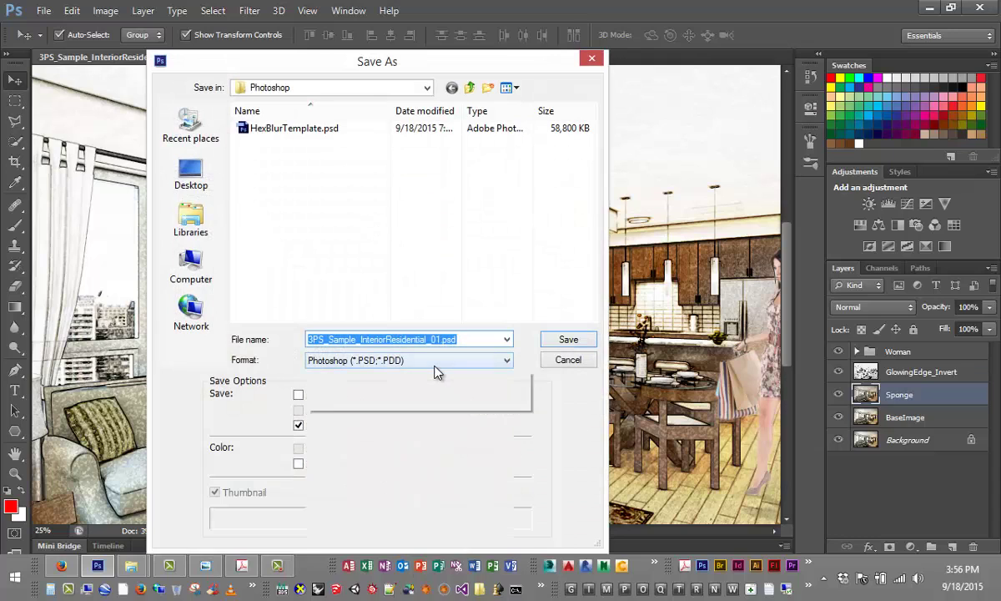
click(320, 439)
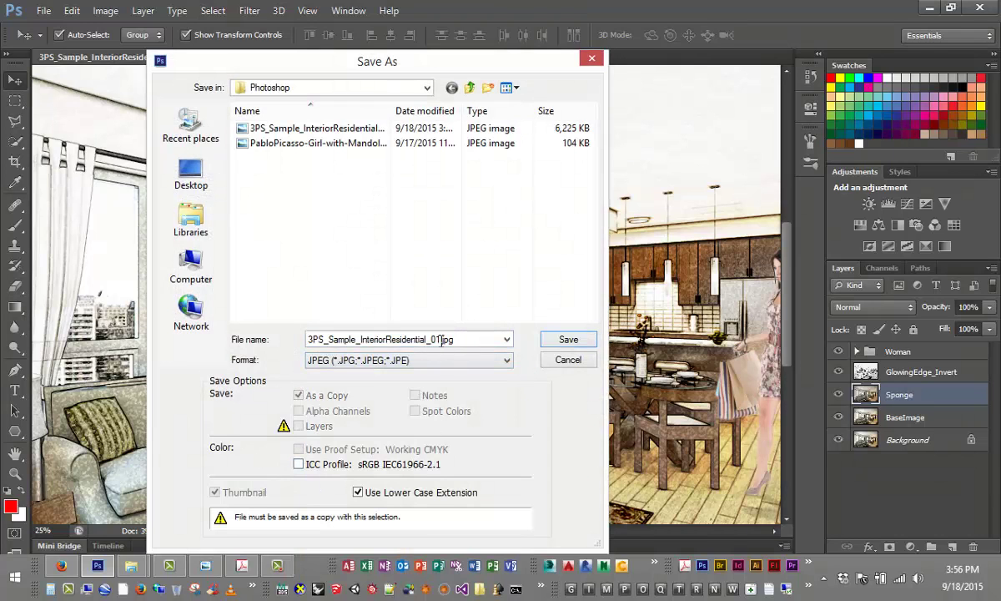
Step: Rename the copy to 3PS_Sample_InteriorResidential_02.jpg and save it
click(442, 340)
click(441, 341)
key(BackSpace)
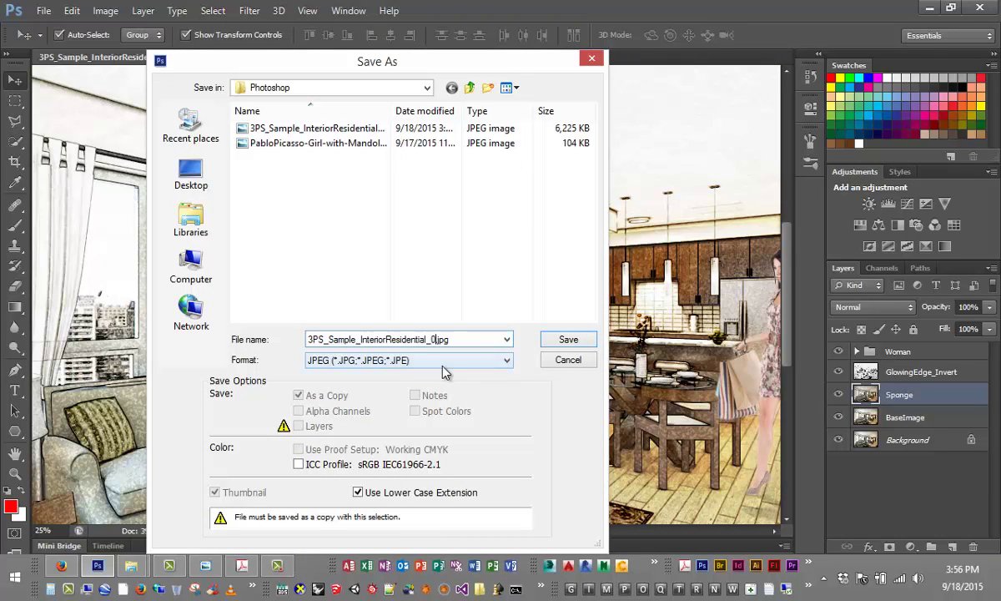
text(2)
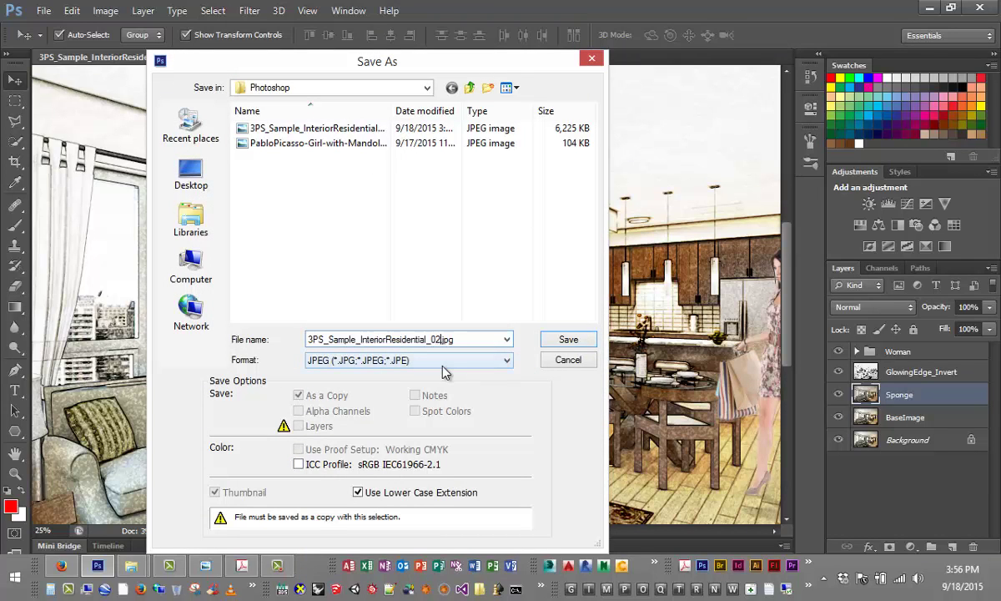
click(568, 341)
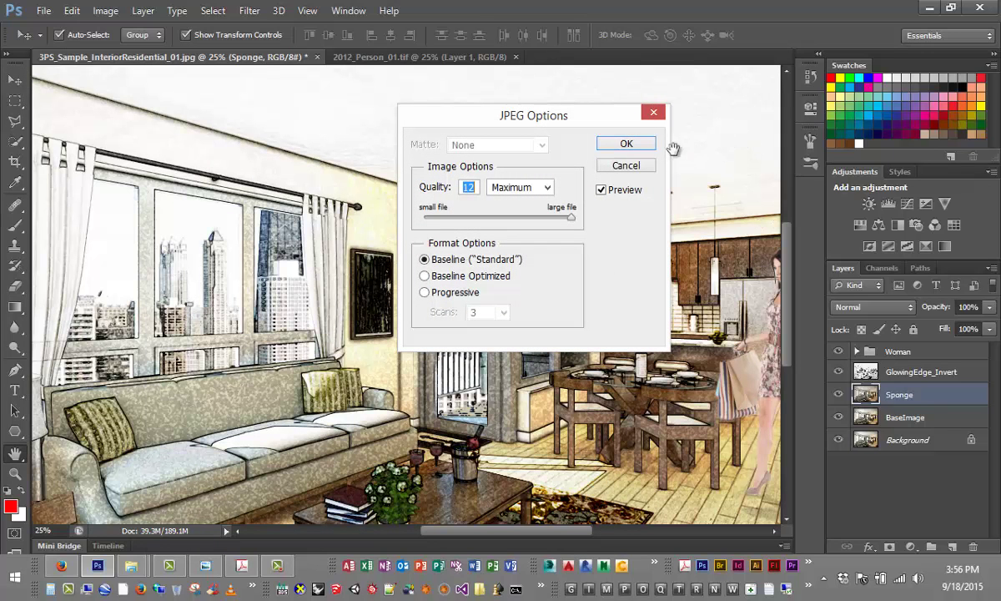
Step: Confirm the JPEG Options at quality 12 Maximum to save the copy
click(628, 146)
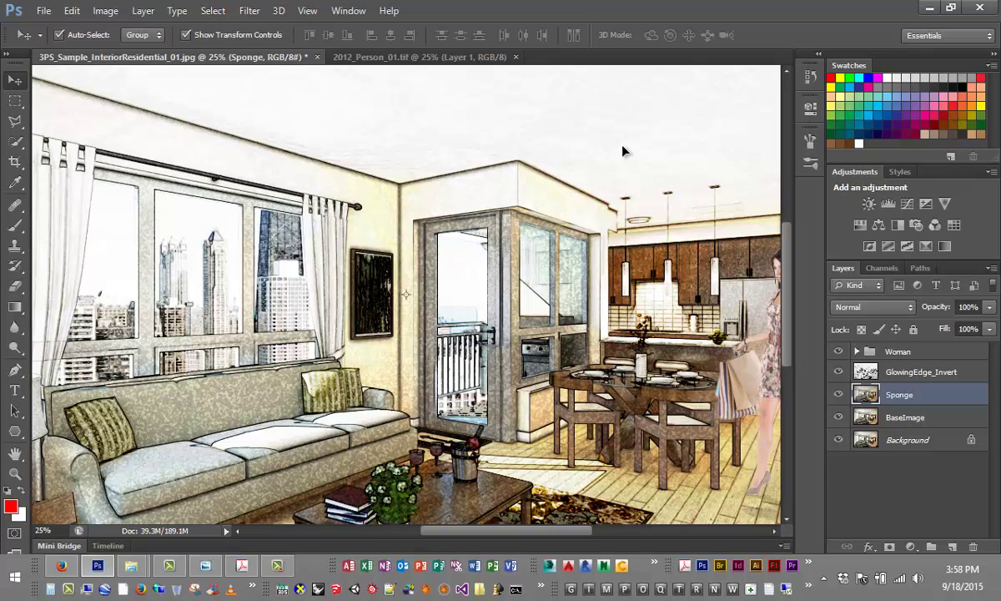
Step: Start a Save As as TIFF 3PS_Sample_InteriorResidential_01.tif with the sRGB ICC profile embedded
click(44, 11)
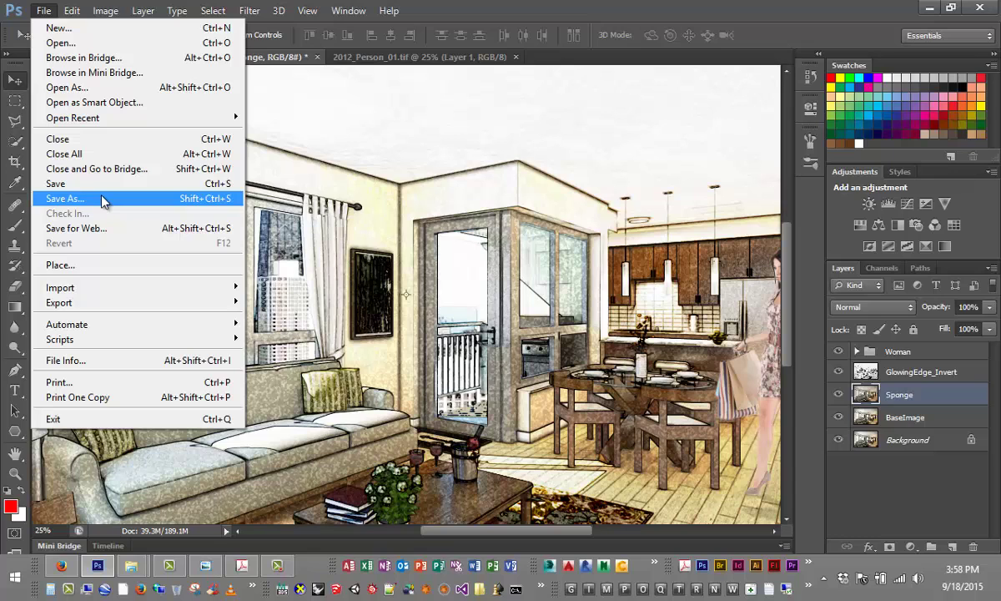
click(102, 202)
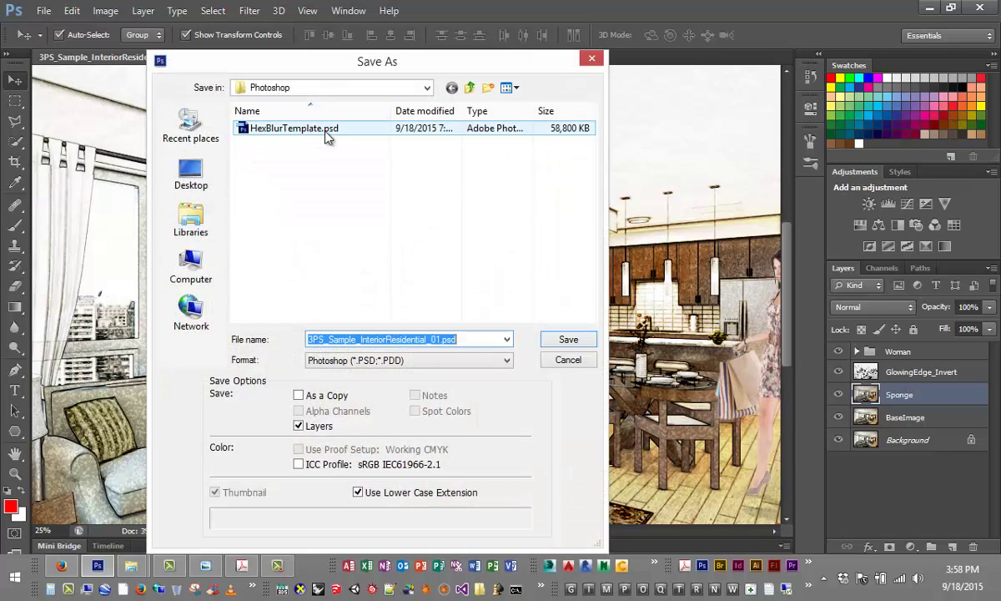
click(442, 361)
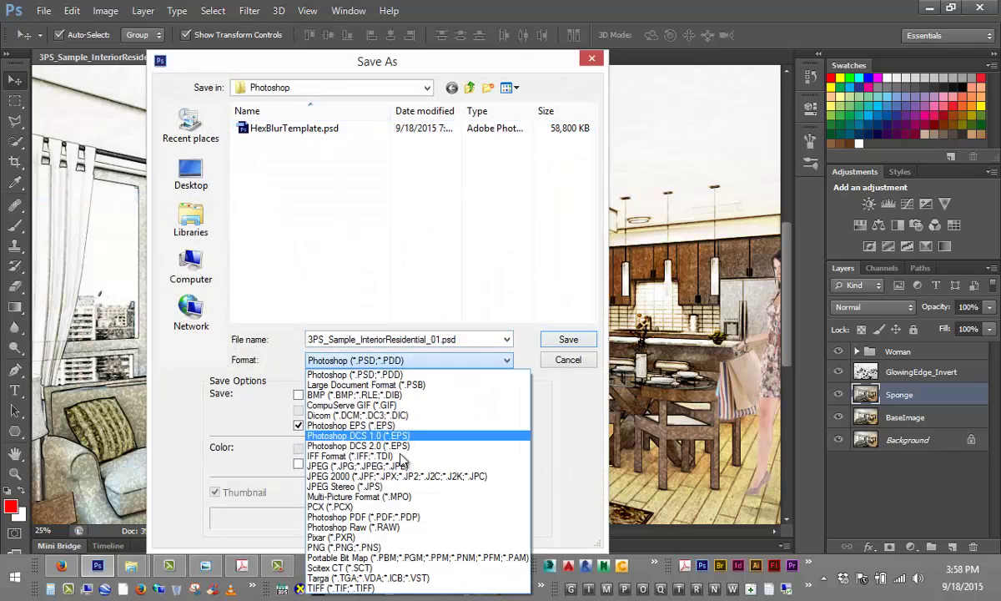
click(367, 589)
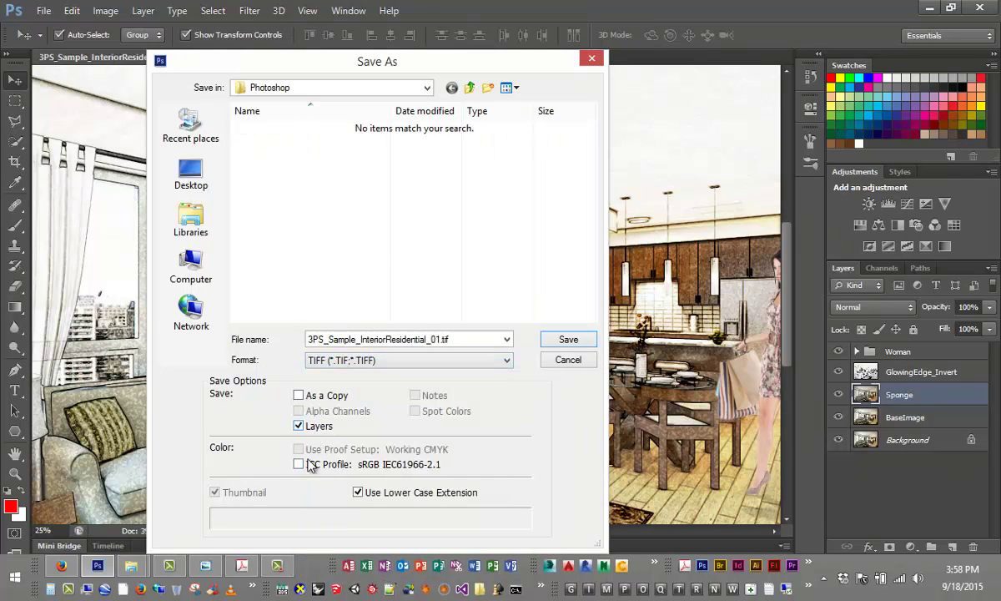
click(298, 464)
Step: Save the layered TIFF, accepting uncompressed TIFF options and the file-size warning
click(568, 339)
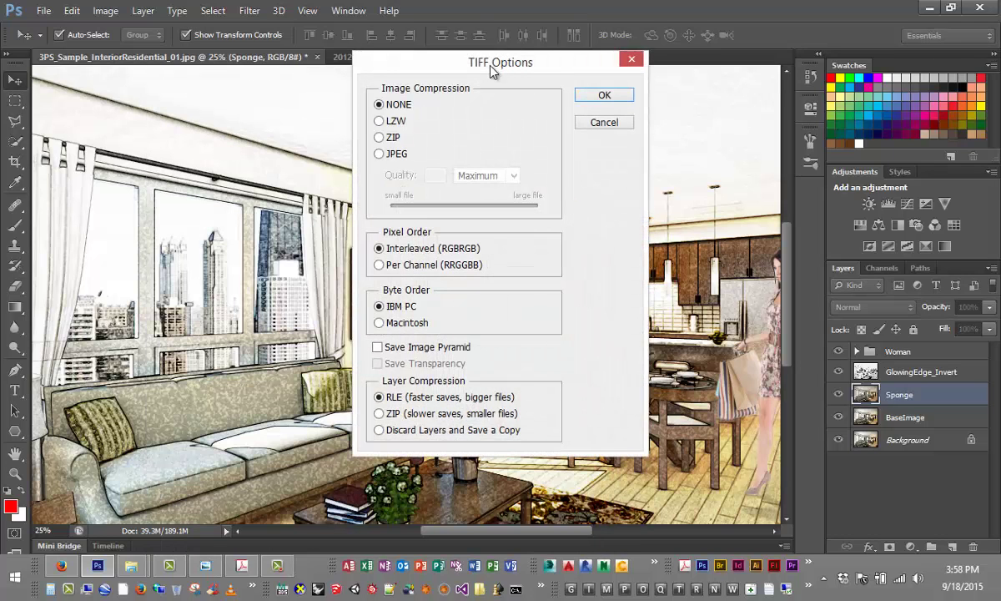
drag(499, 60, 253, 83)
click(373, 121)
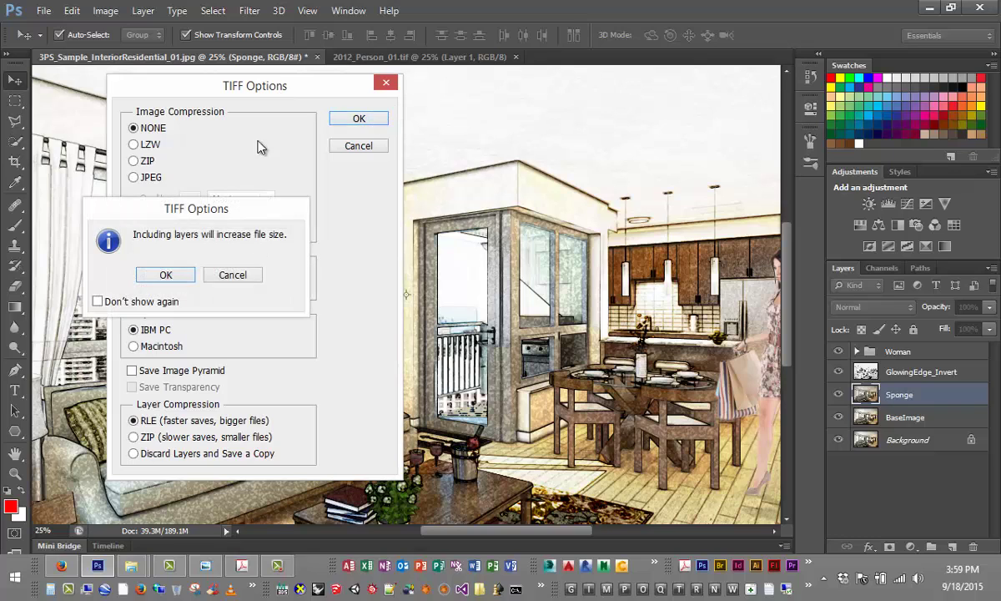
click(149, 272)
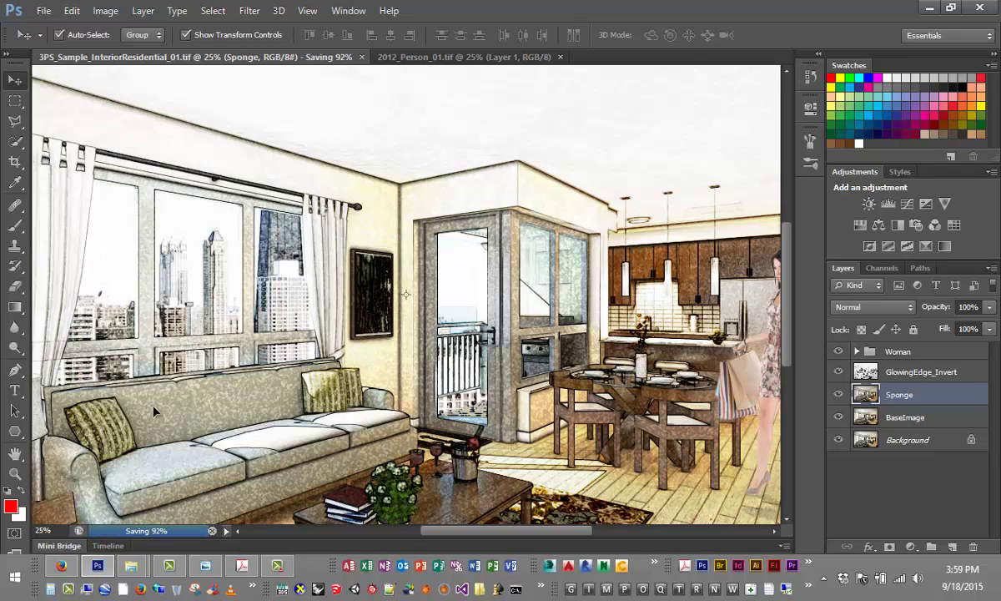